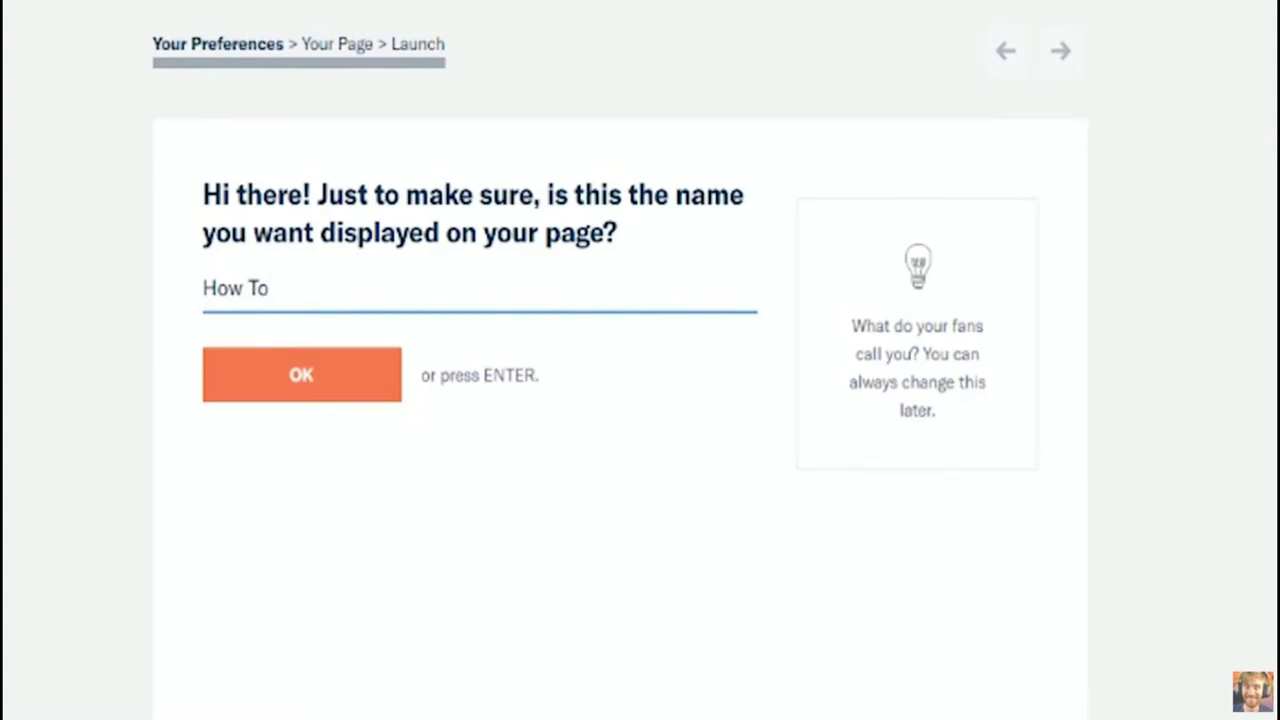
Step: Replace the page's display name with "A Successful Patreon." and submit it
left_click_drag(463, 289, 128, 288)
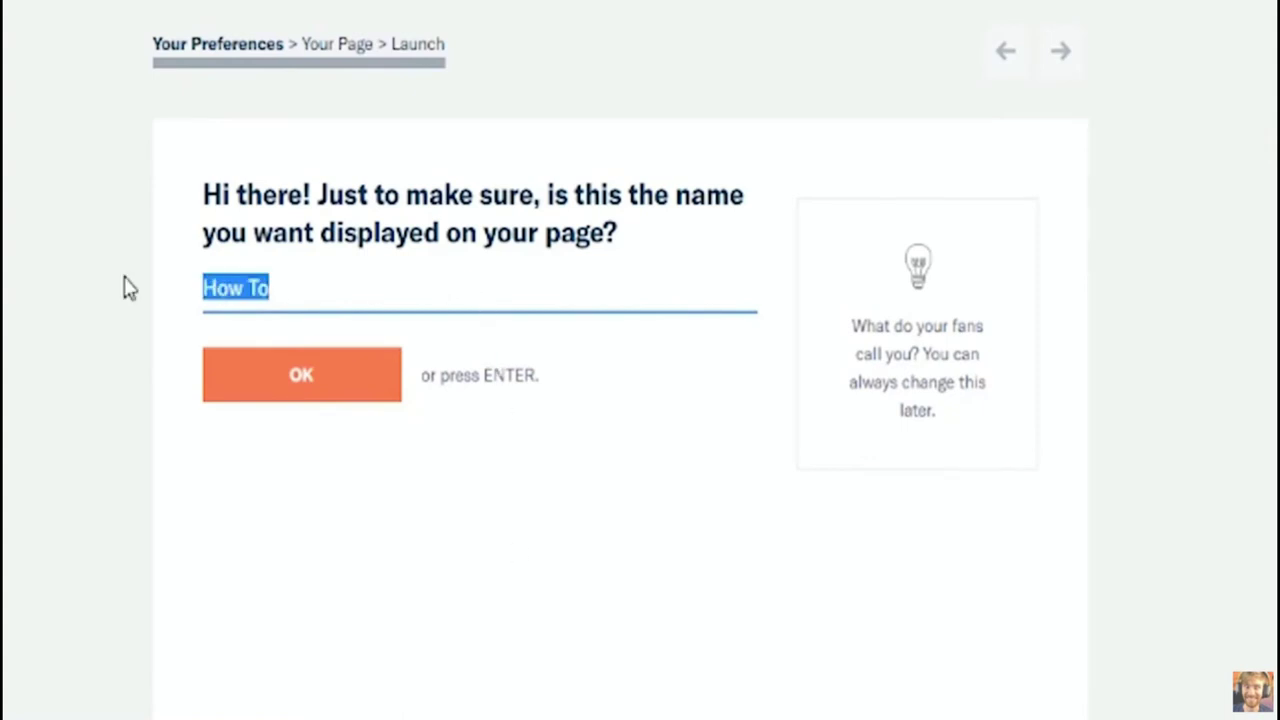
type("A")
key("BackSpace")
type("A Syc")
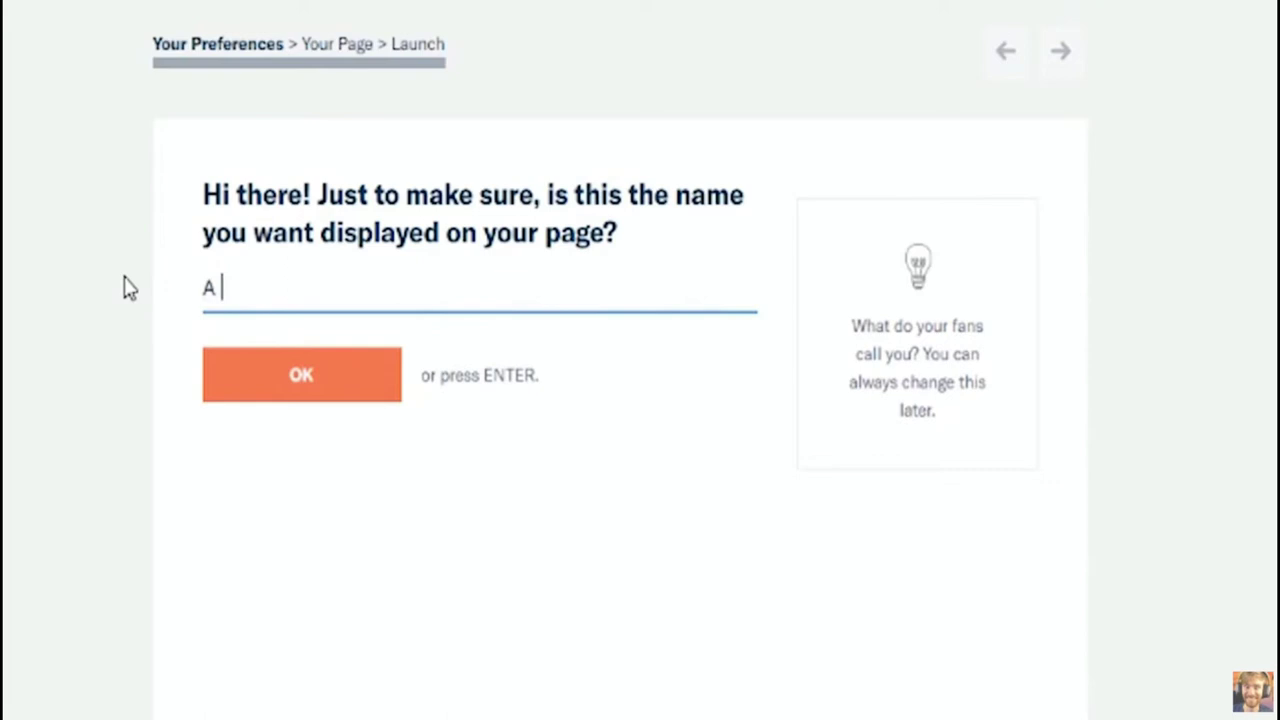
key("BackSpace")
key("BackSpace")
type("ucces")
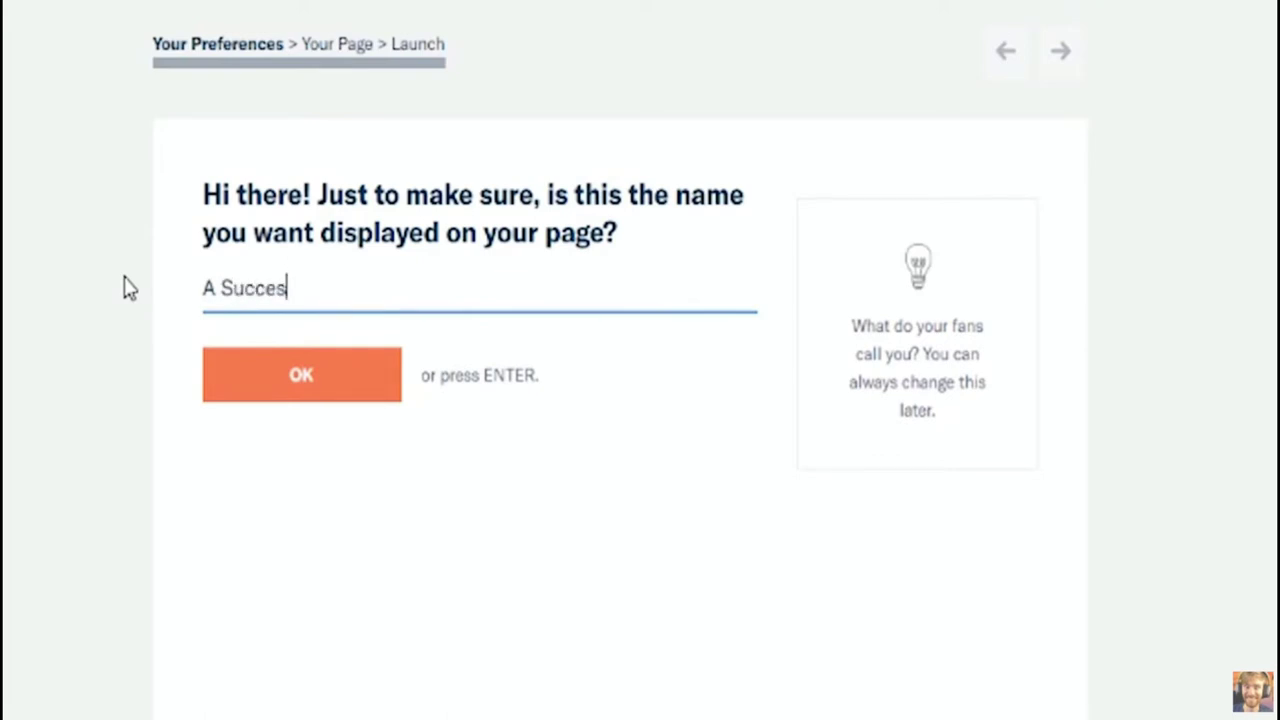
type("sful Patreon.")
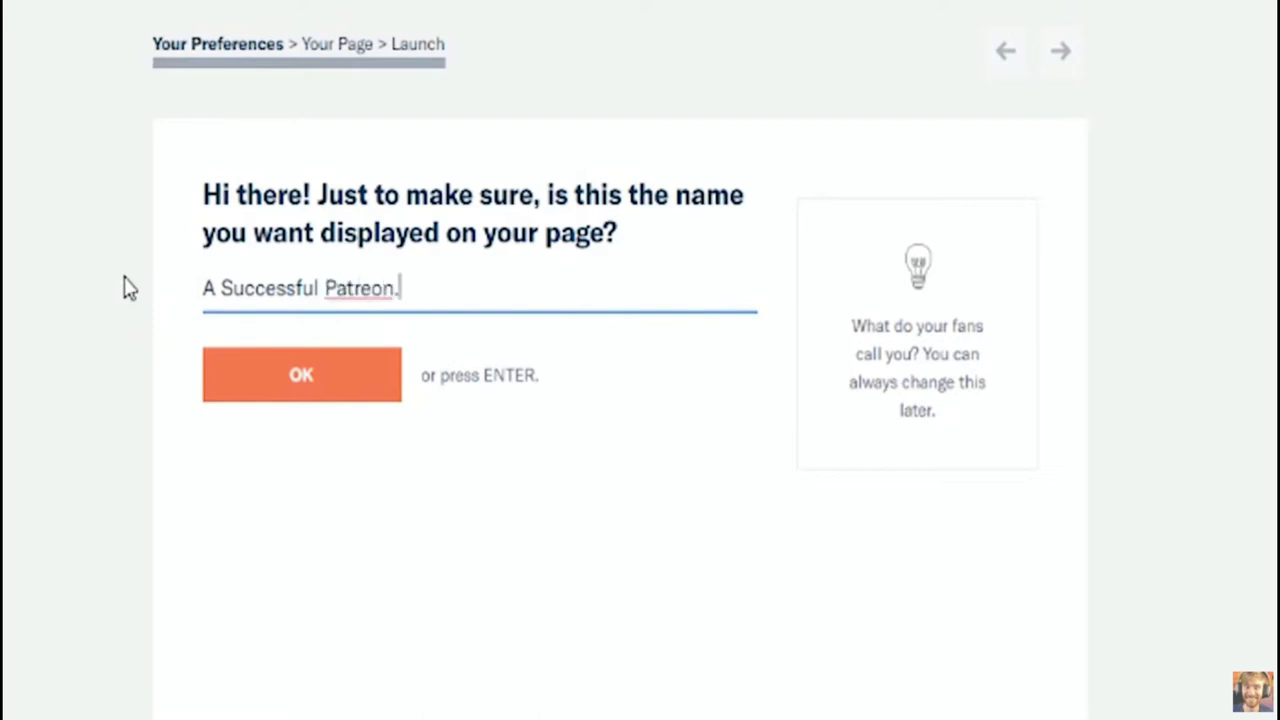
key("Return")
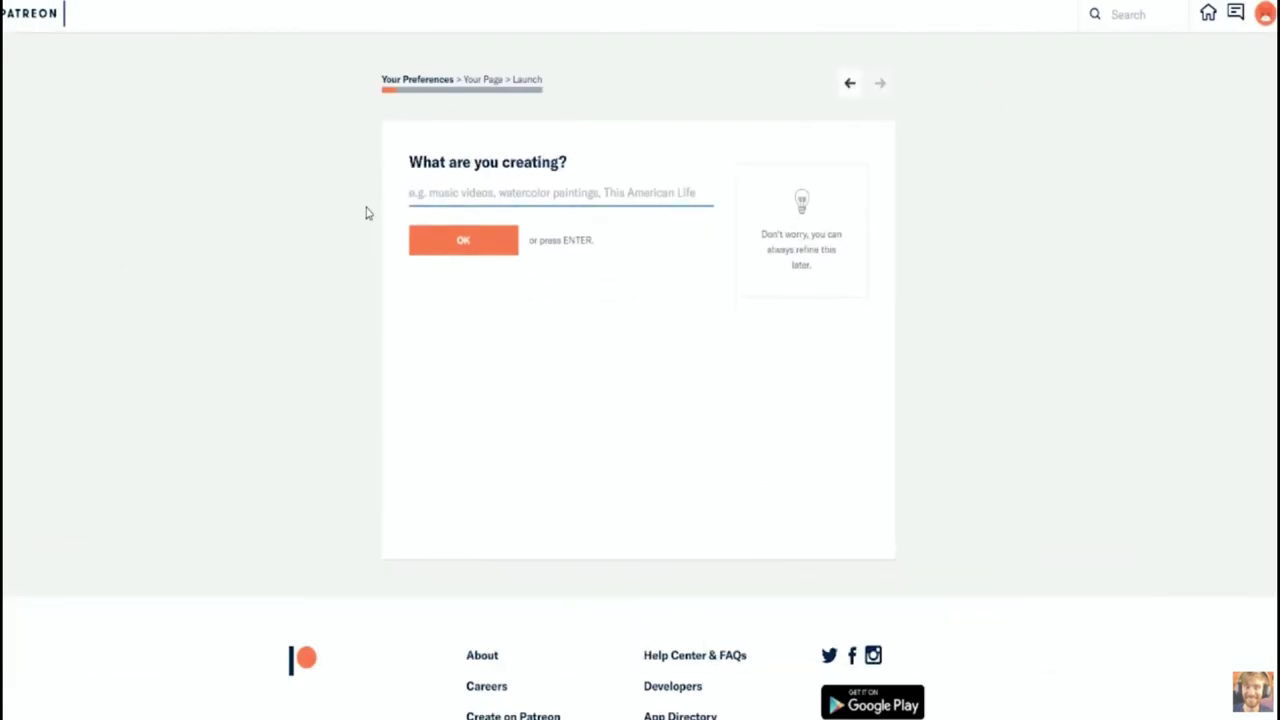
Step: Describe what is being created as "Videos, Livestreams, DOESN'T MATTER!" and confirm the answer
type("Videos")
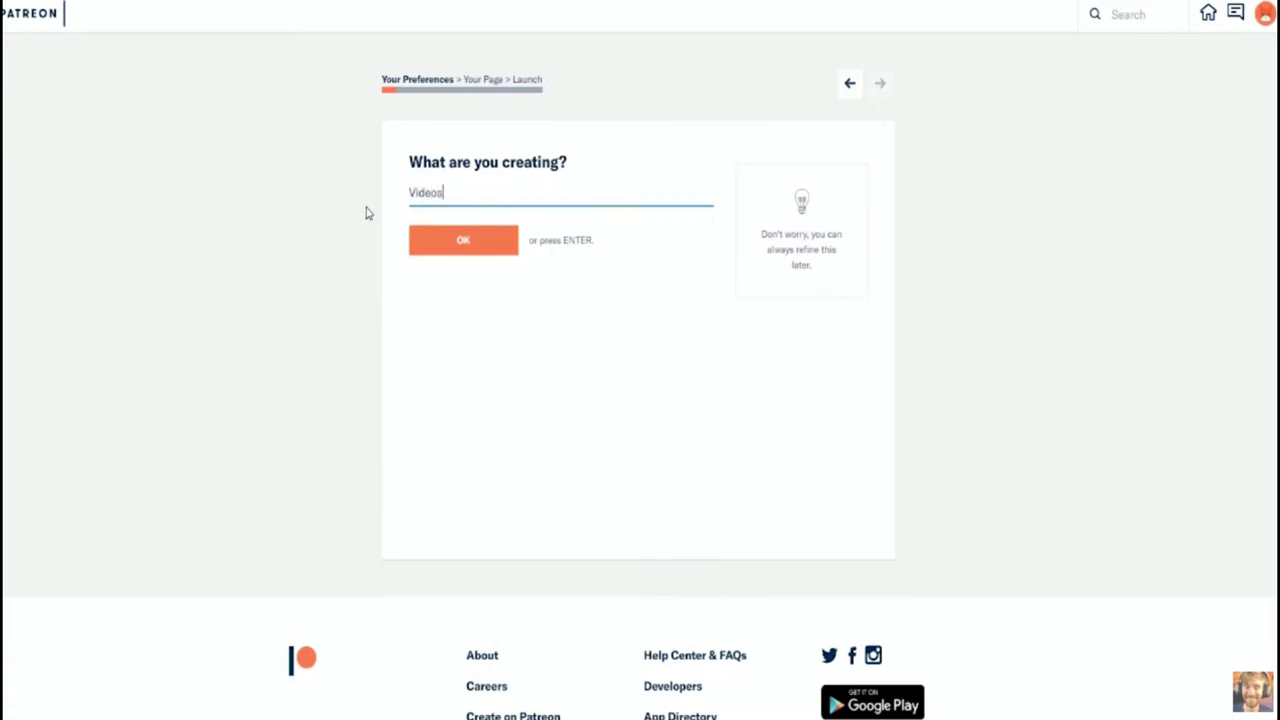
type(", Livestreams, DOESN'T MATTER!")
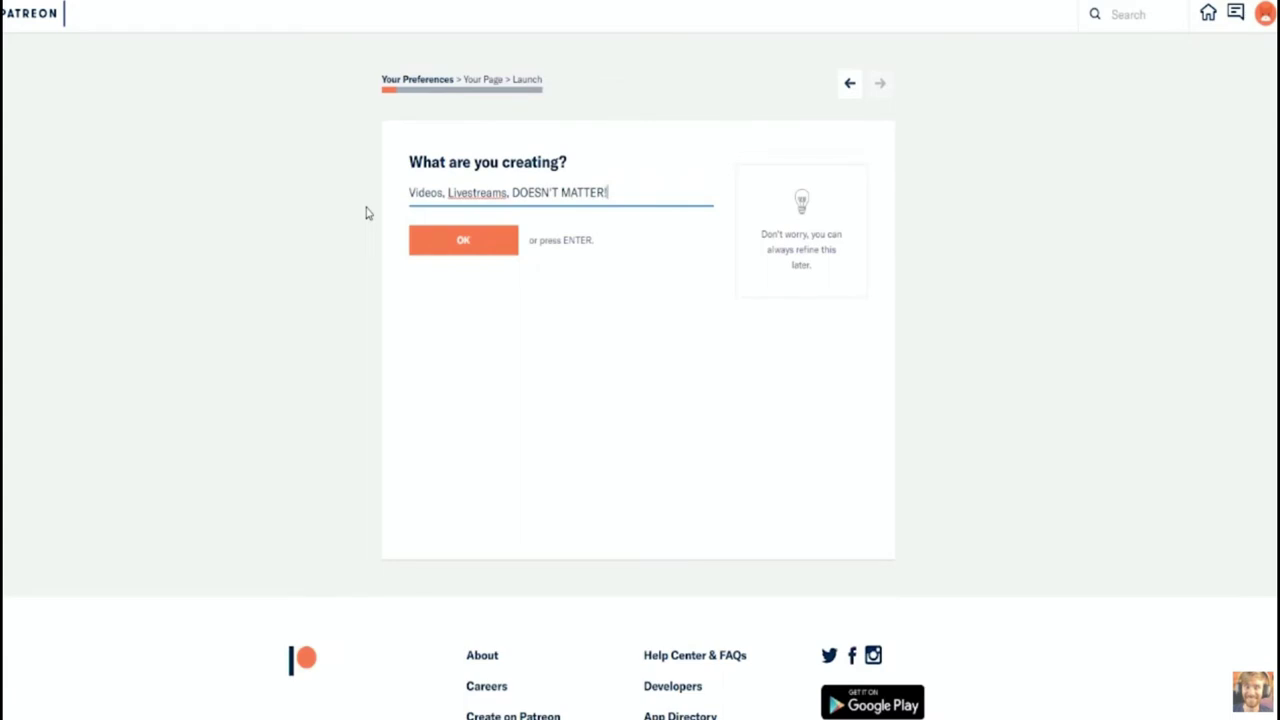
left_click(465, 241)
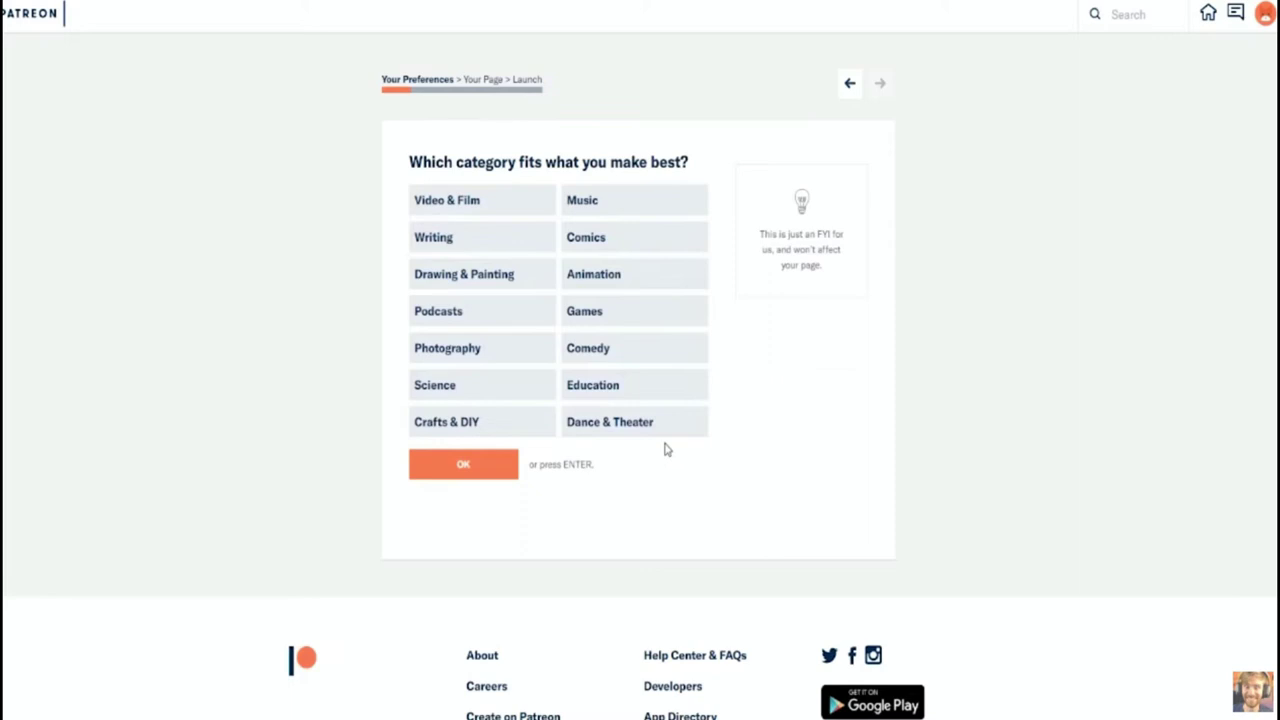
Step: Choose Crafts & DIY as the category that fits the creations best and confirm it
left_click(480, 202)
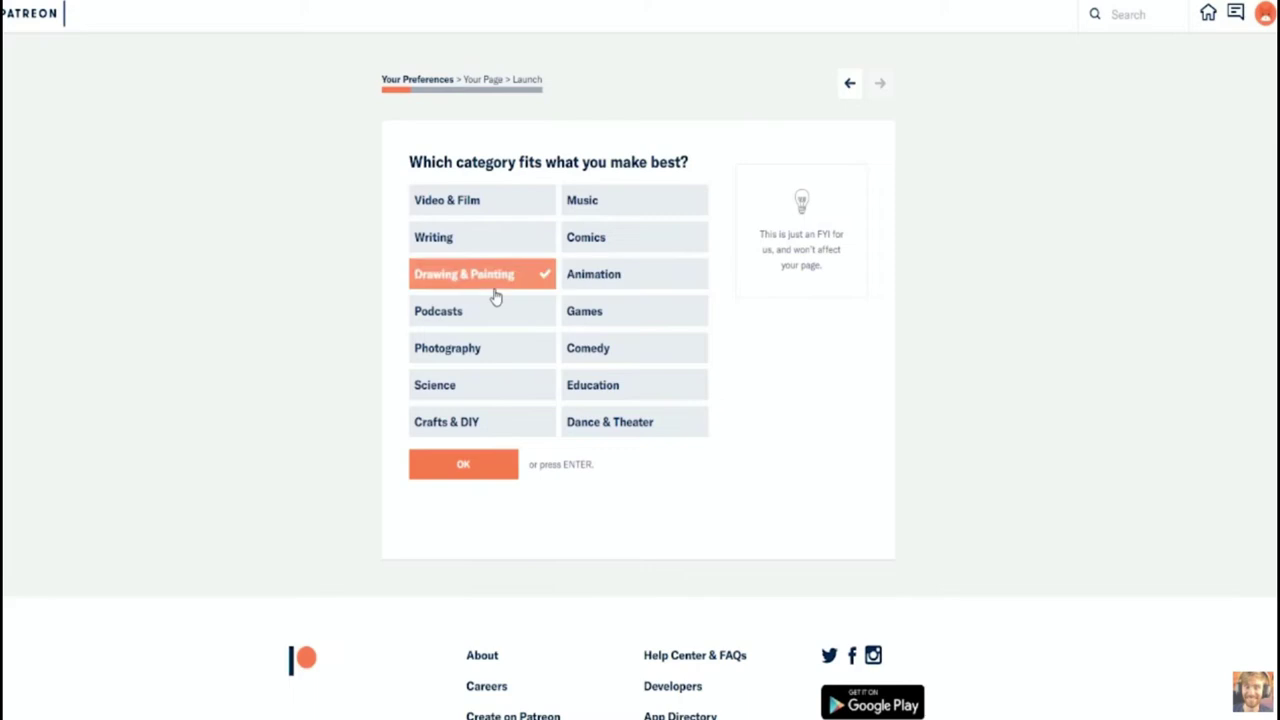
left_click(460, 392)
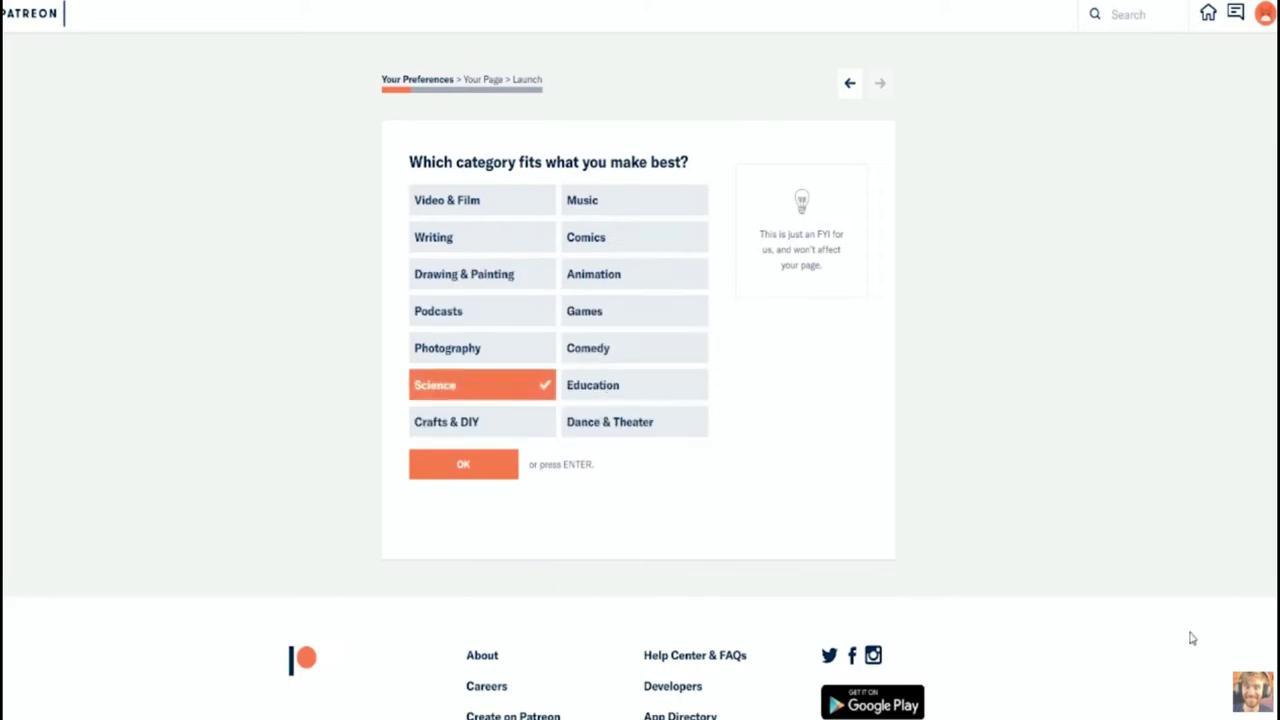
left_click(457, 432)
left_click(463, 466)
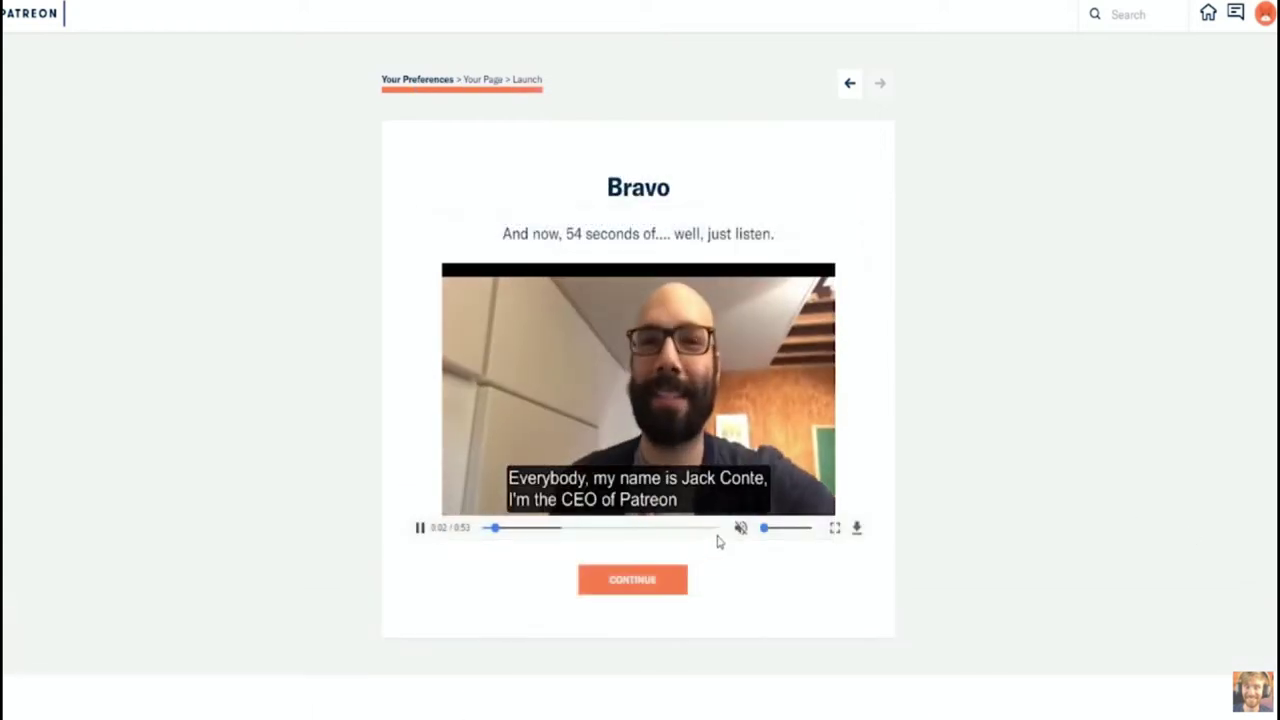
Step: Unmute the welcome video and raise its volume slightly
left_click(740, 528)
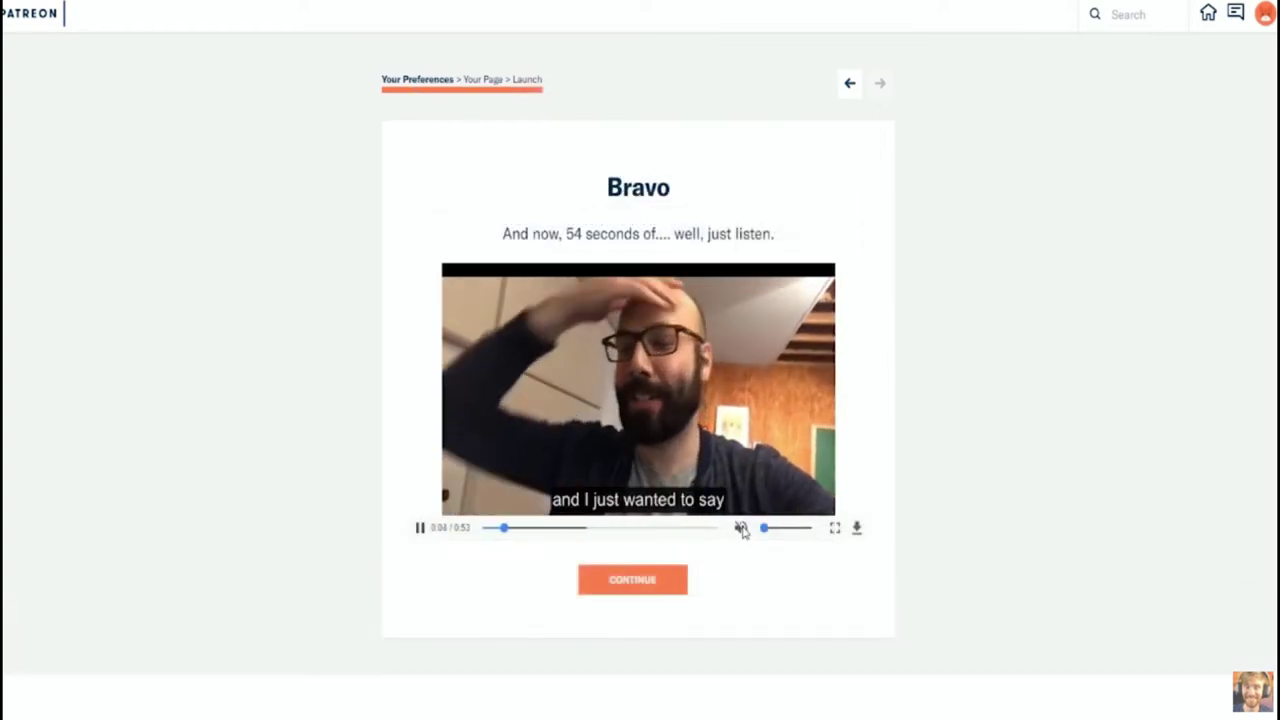
left_click_drag(764, 528, 776, 535)
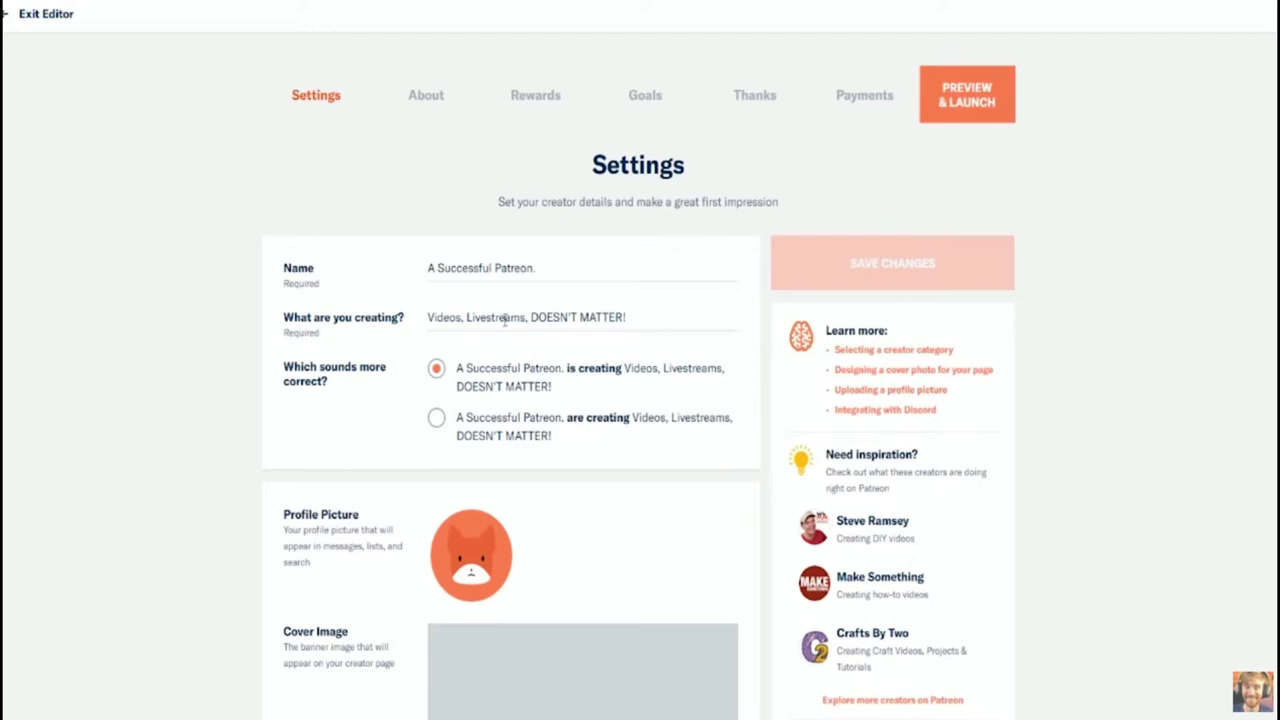
Step: Review the creator page settings from the name, profile picture and cover image down to the Discord roles
scroll(286, 330, "down", 3)
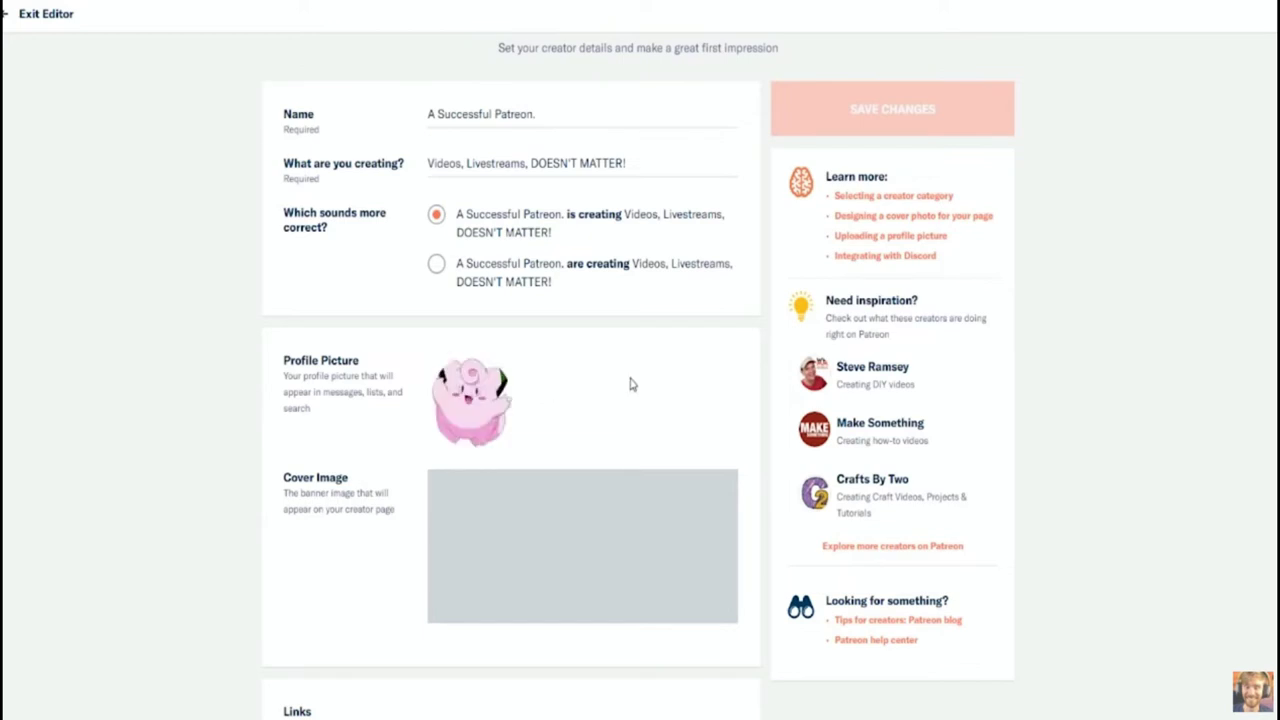
mouse_move(485, 525)
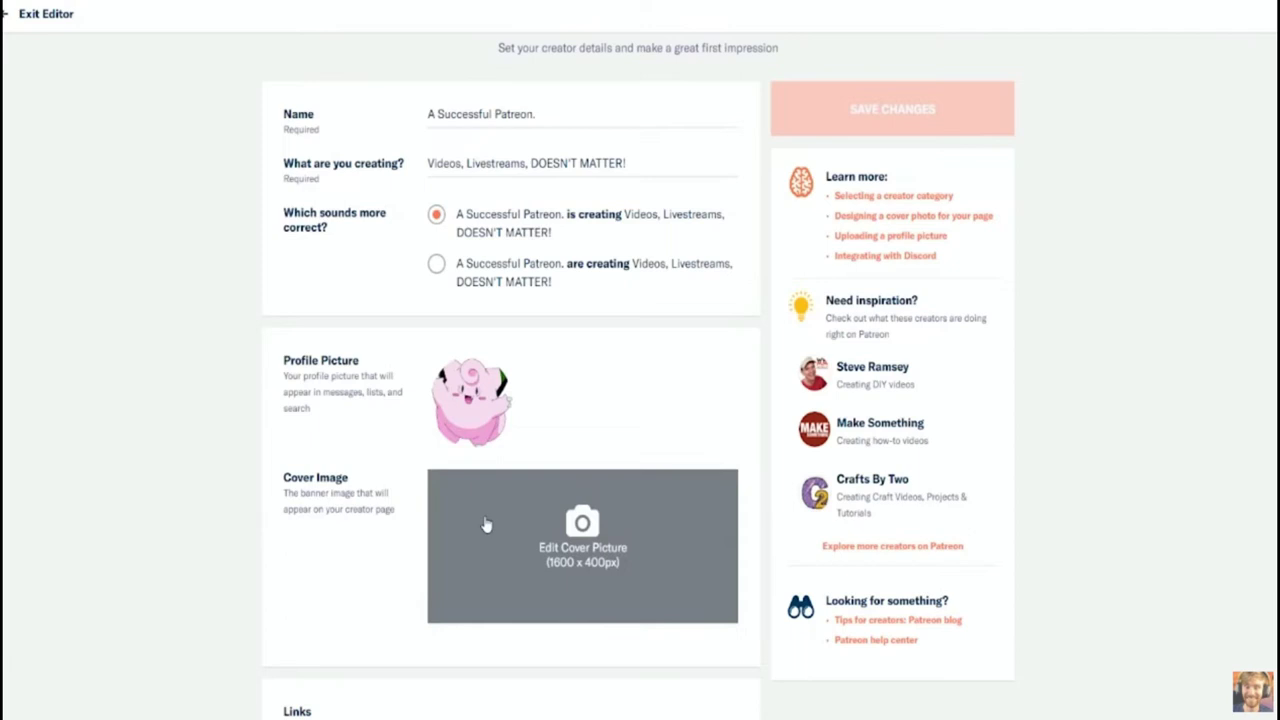
scroll(485, 525, "down", 1)
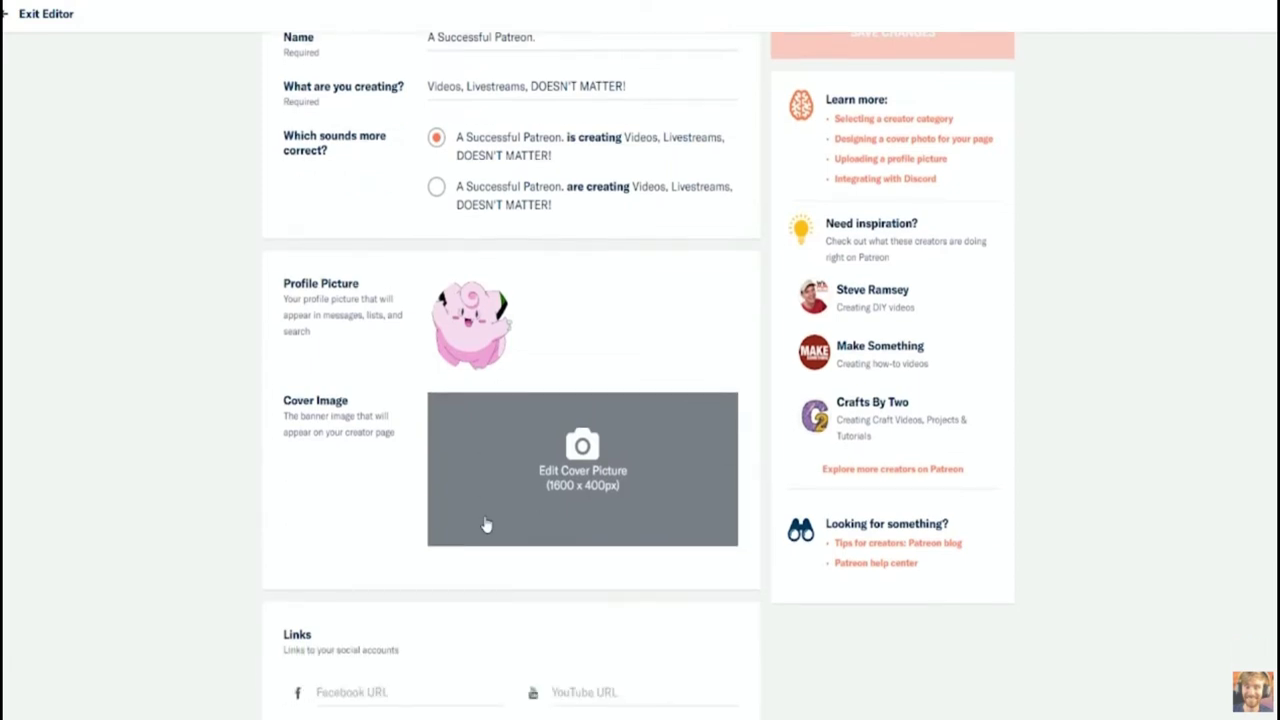
scroll(485, 525, "down", 1)
scroll(485, 524, "down", 1)
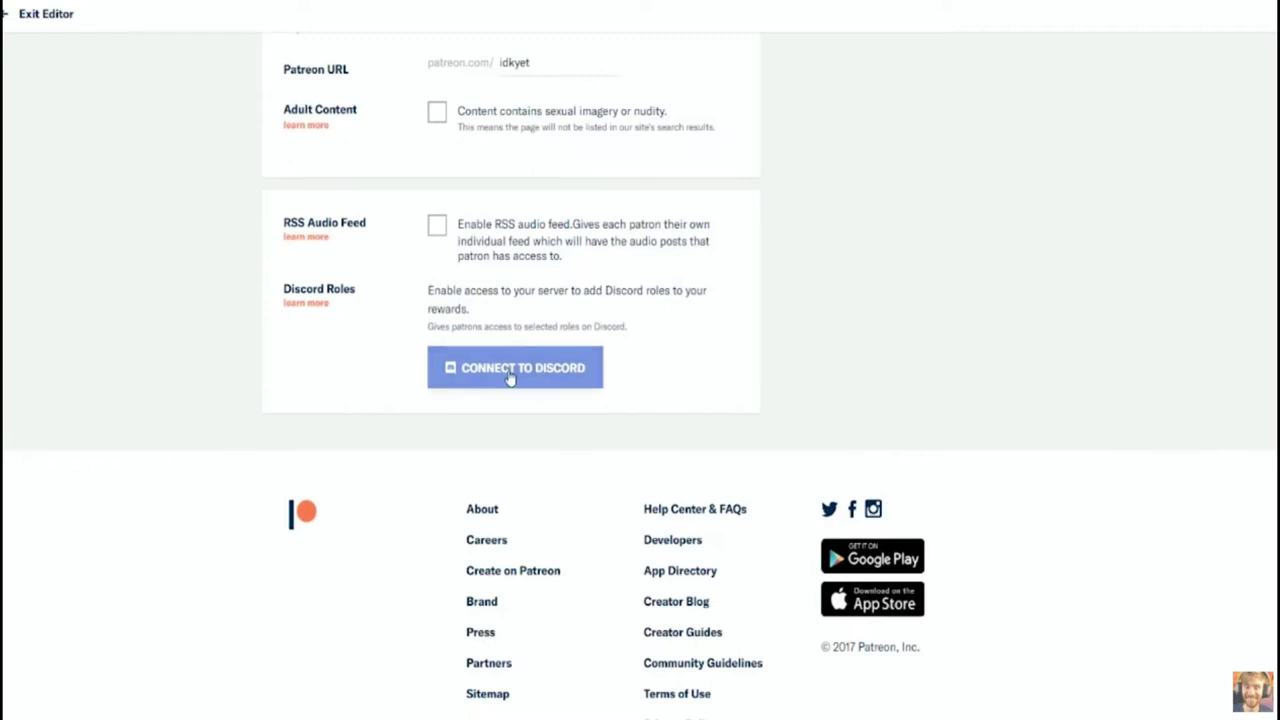
scroll(762, 434, "up", 5)
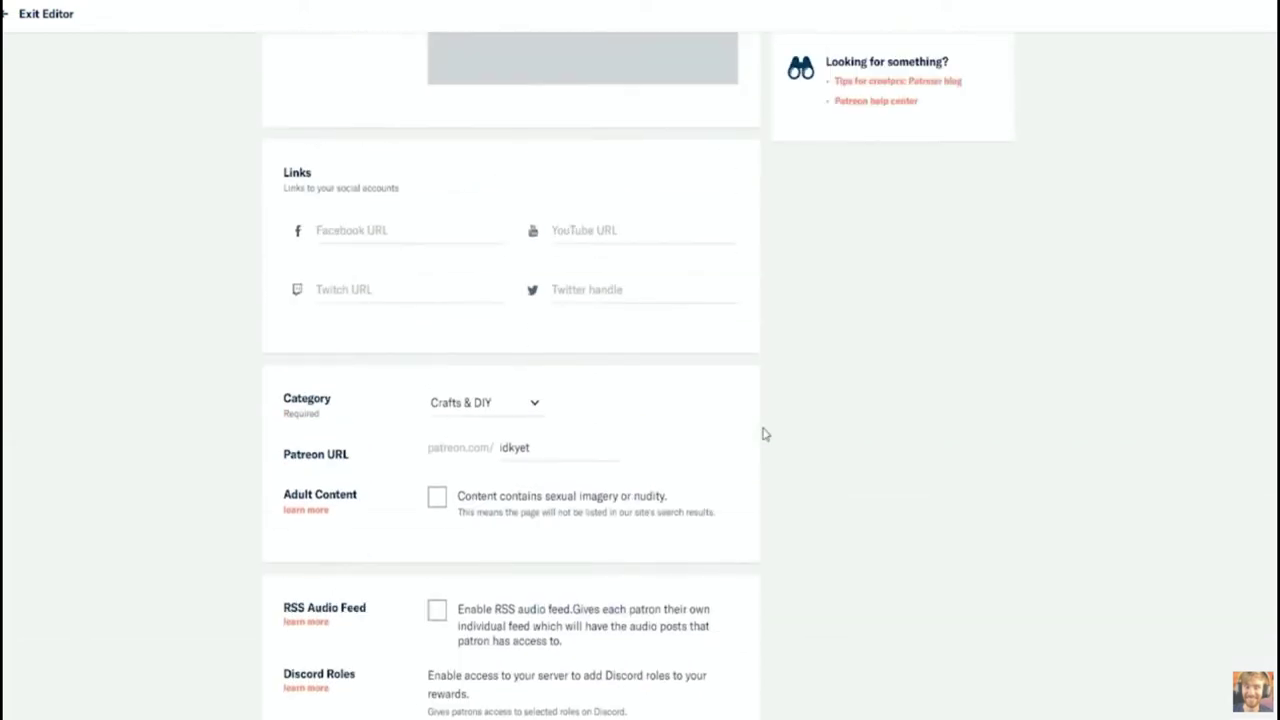
Step: Examine the Facebook, YouTube, Twitch and Twitter link fields, then the category and Patreon URL settings
scroll(762, 434, "up", 6)
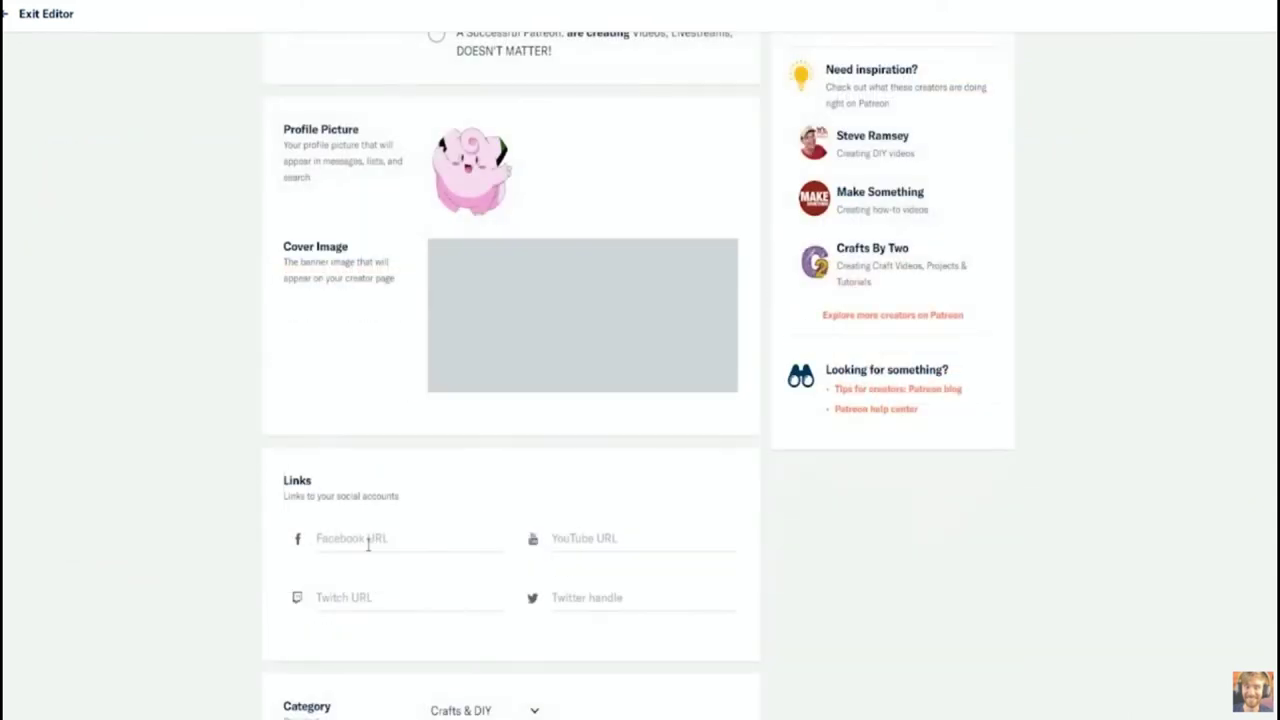
left_click(368, 541)
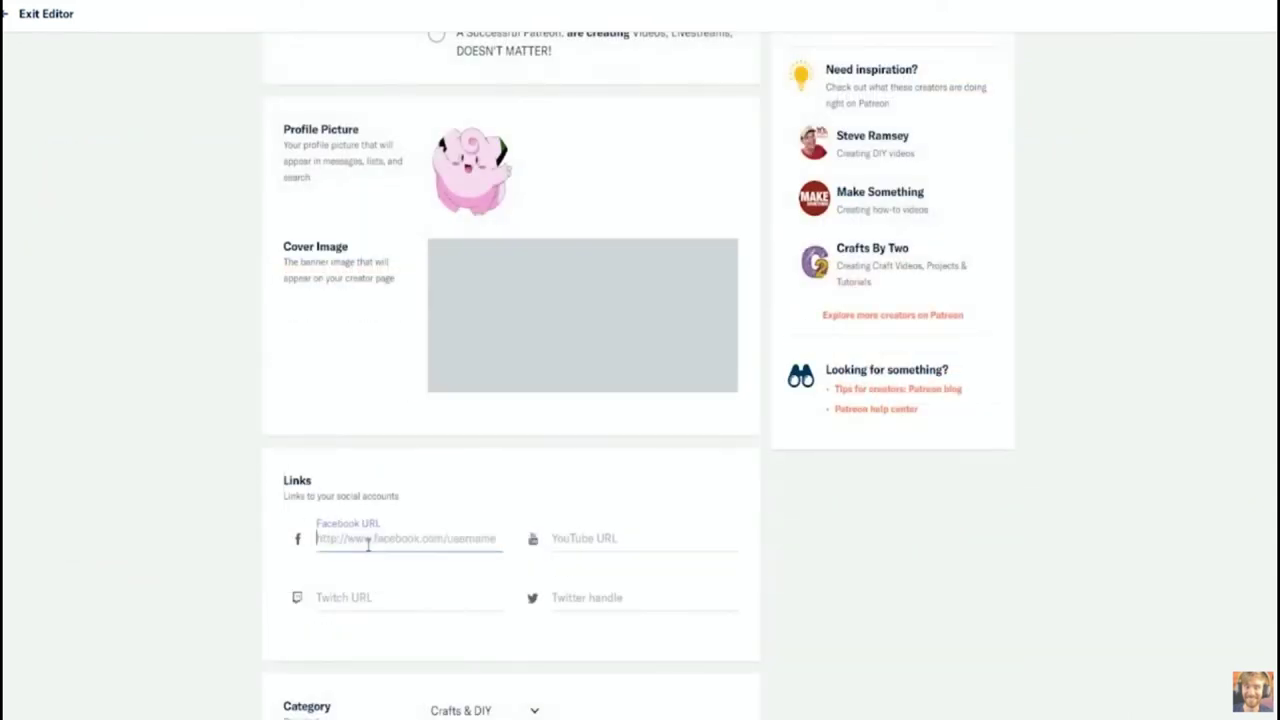
scroll(367, 541, "down", 1)
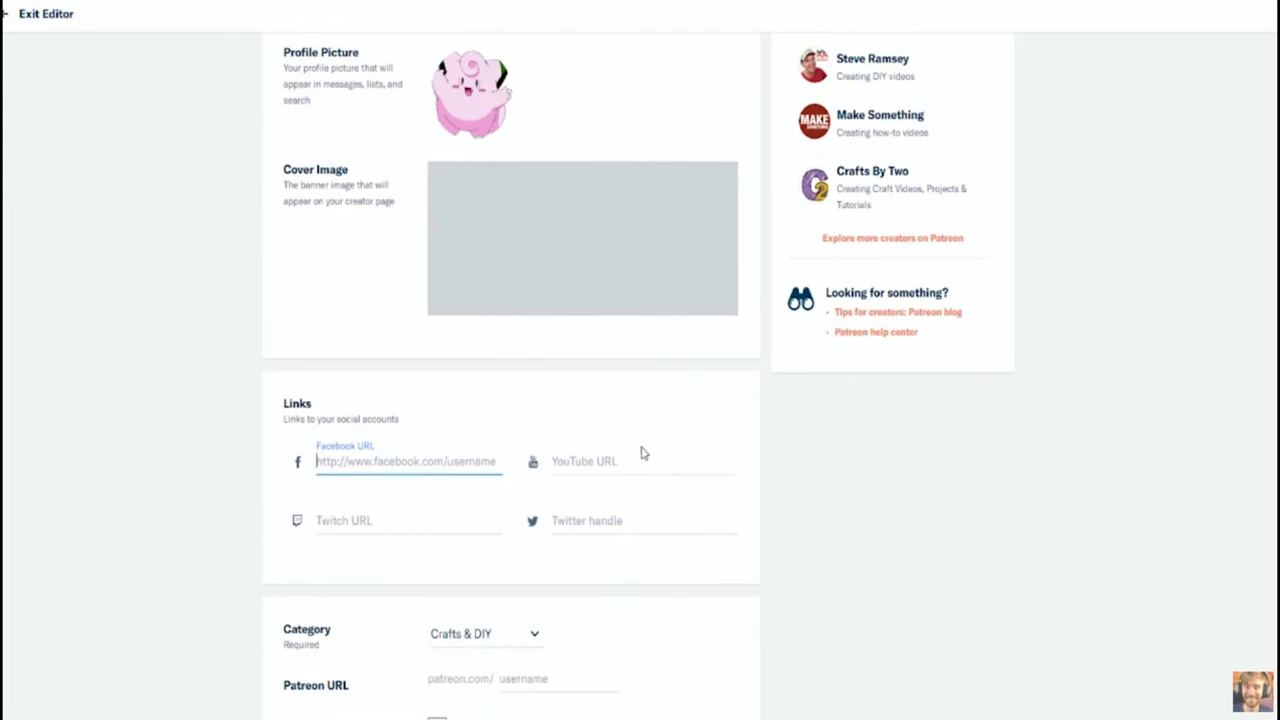
left_click(658, 455)
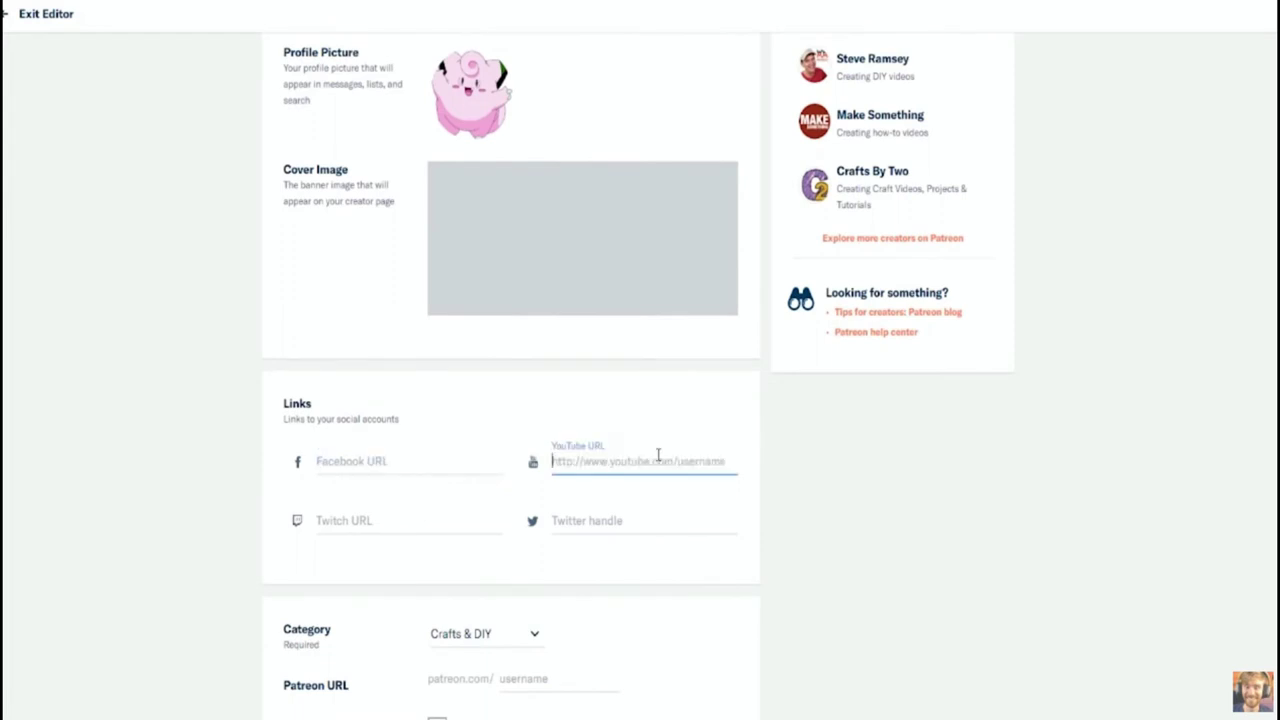
left_click(437, 518)
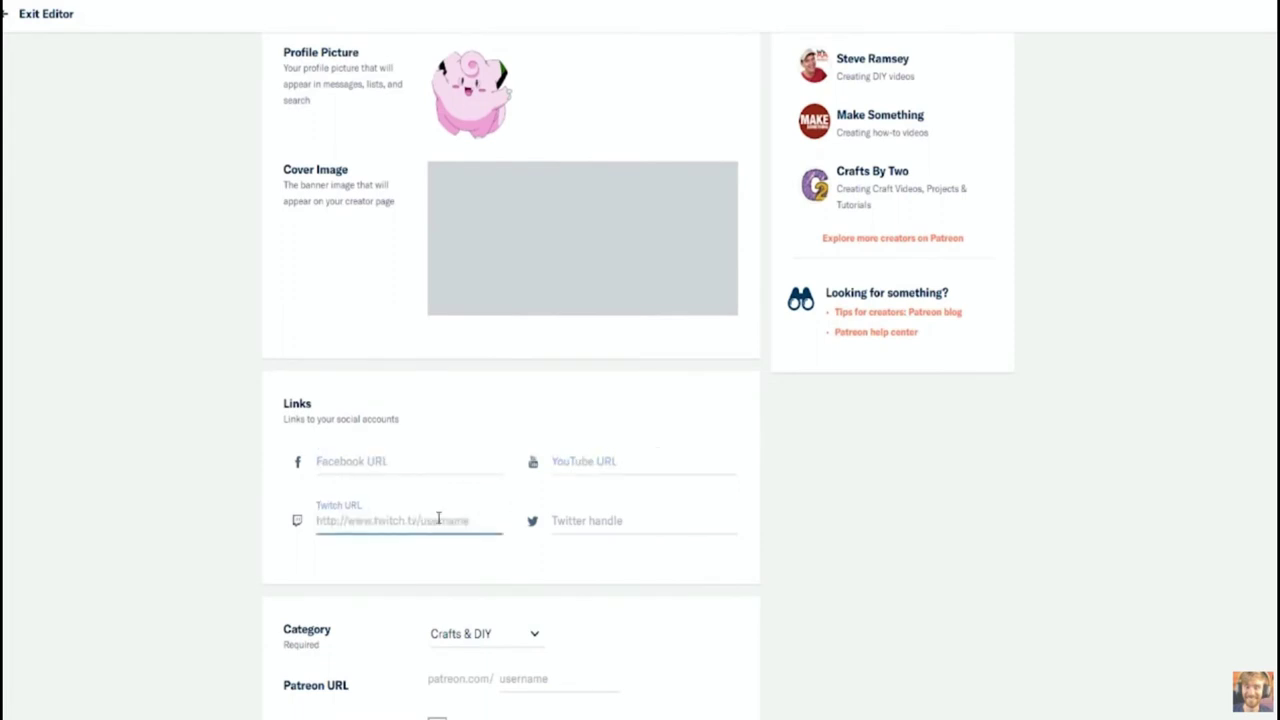
left_click(590, 520)
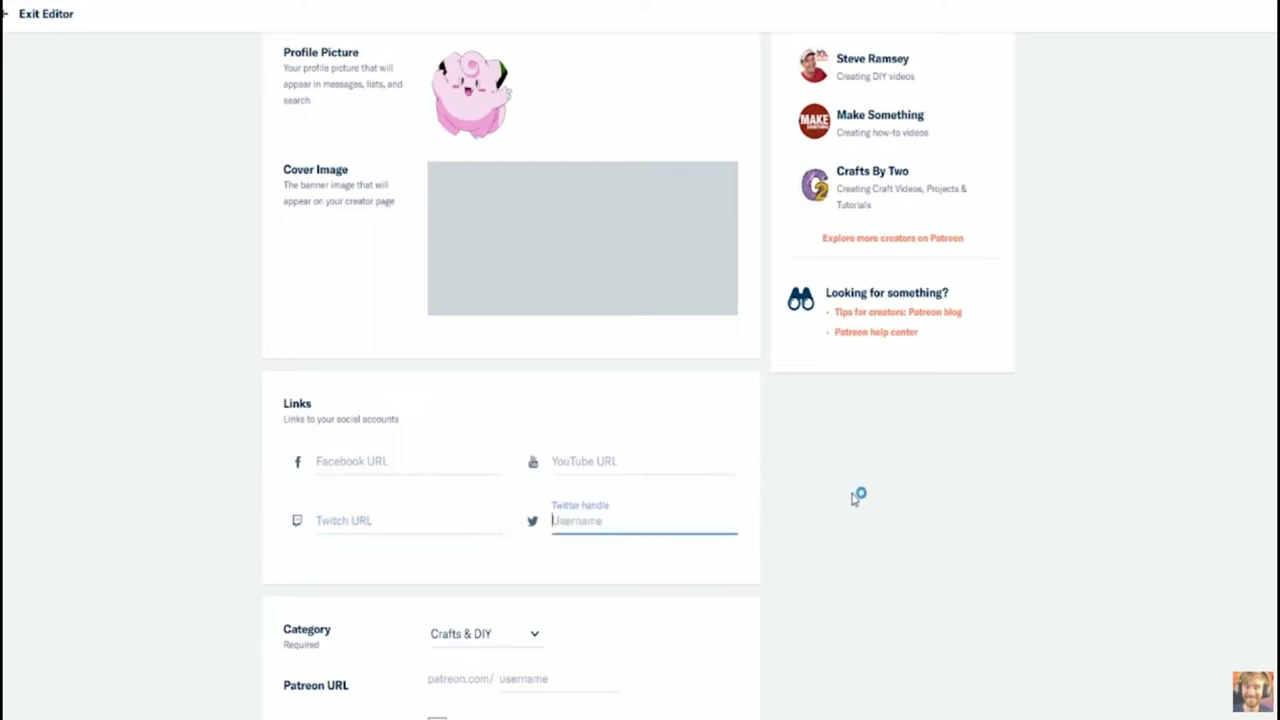
left_click(852, 497)
scroll(852, 499, "down", 1)
scroll(852, 499, "down", 3)
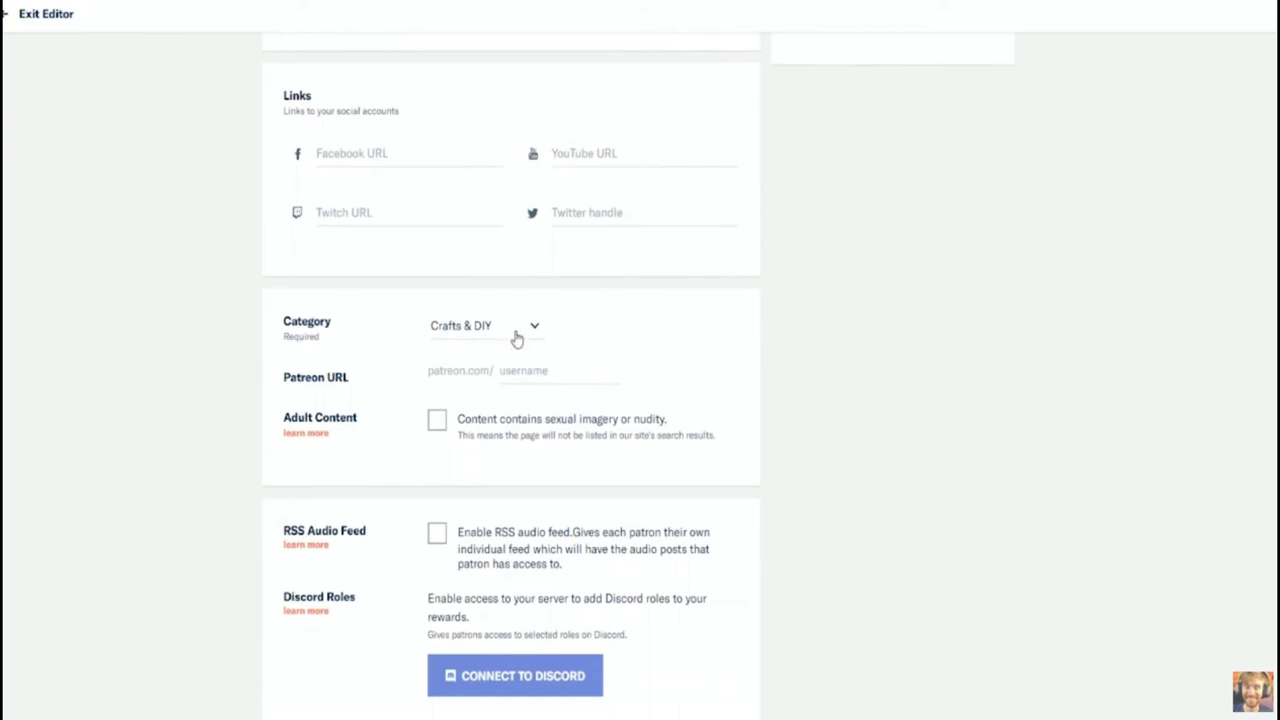
left_click(546, 373)
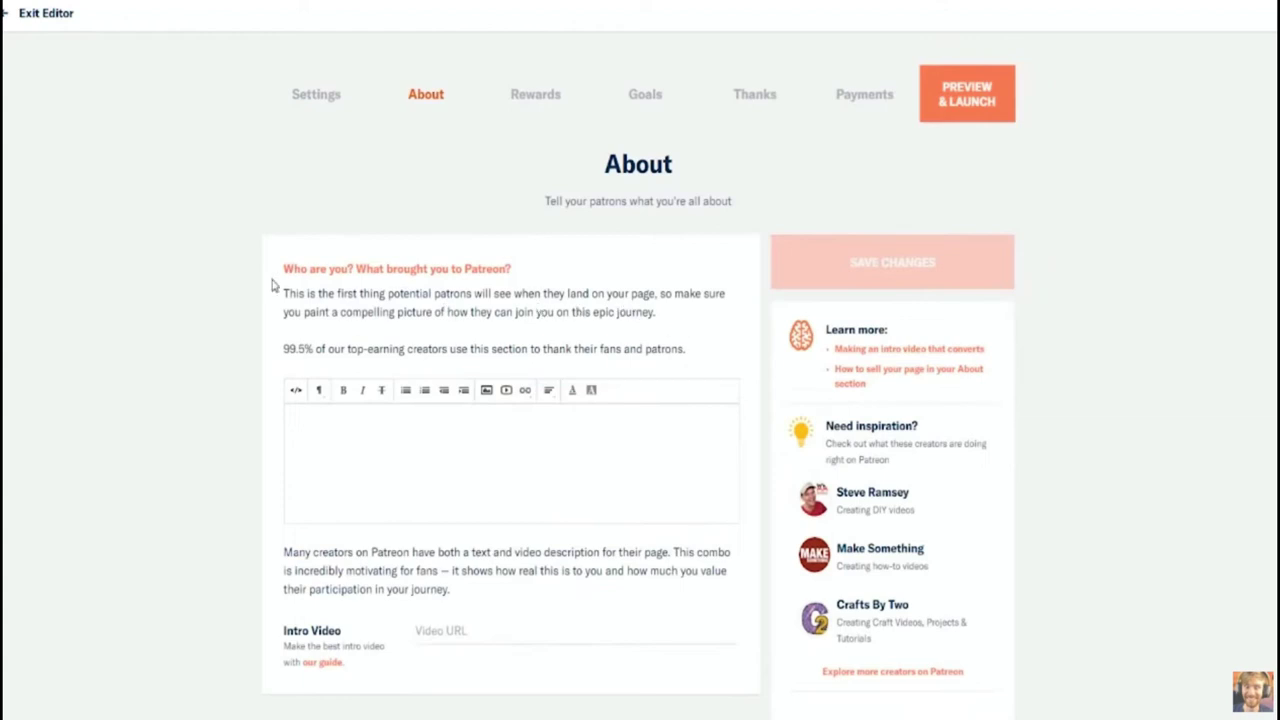
Step: Write the About description "THANKS AND STUFF FOR BEING AWESOME AND SUPPORTING ME WITH YOUR HARD EARNED MONEY."
left_click_drag(282, 297, 748, 316)
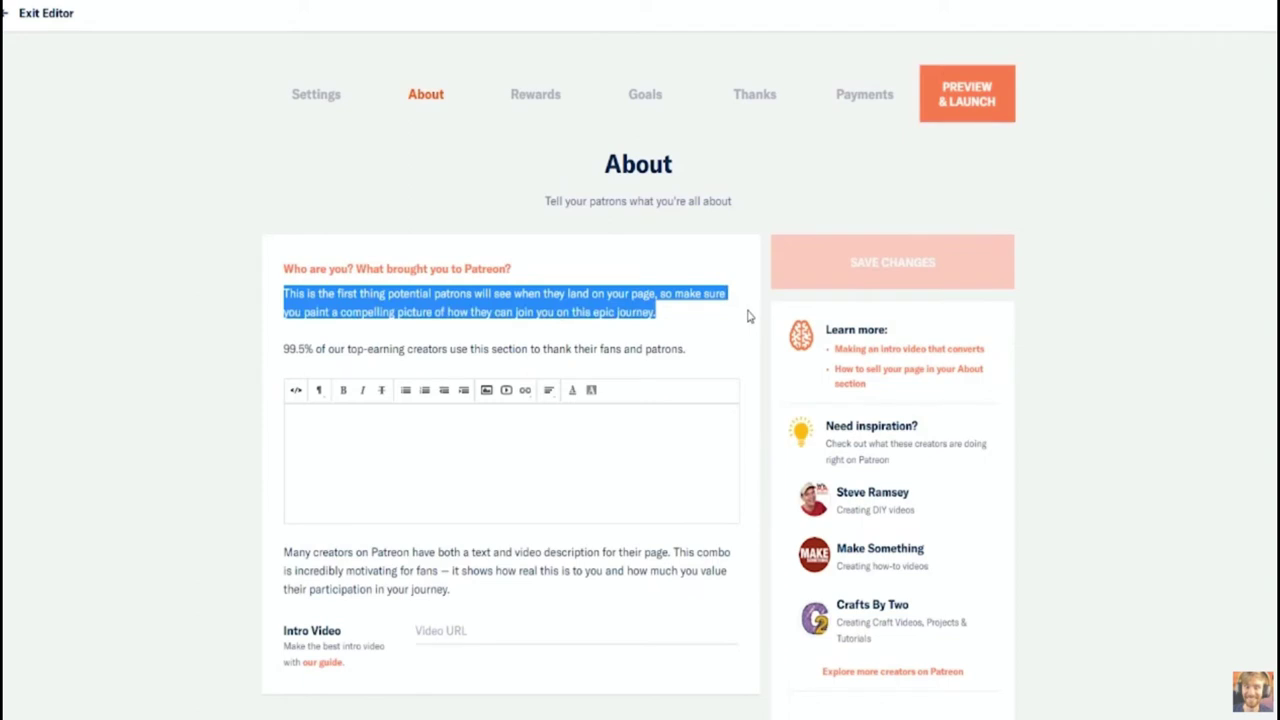
left_click(748, 316)
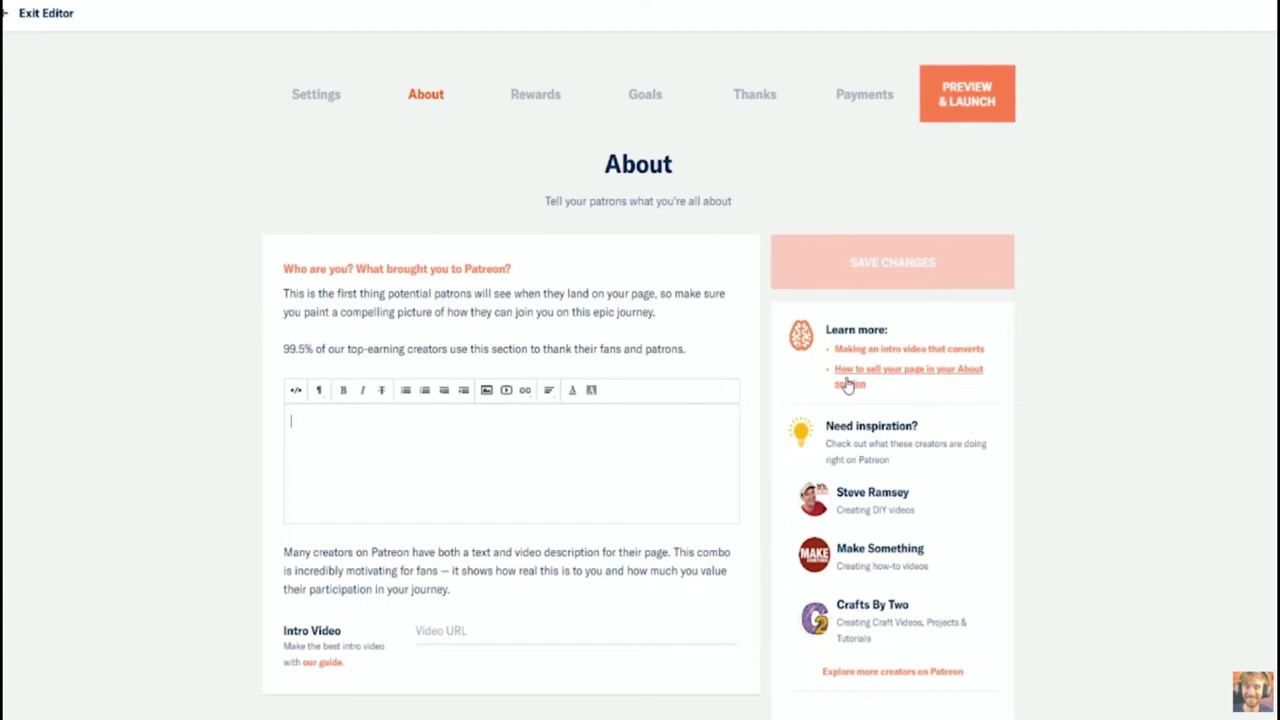
type("HAN")
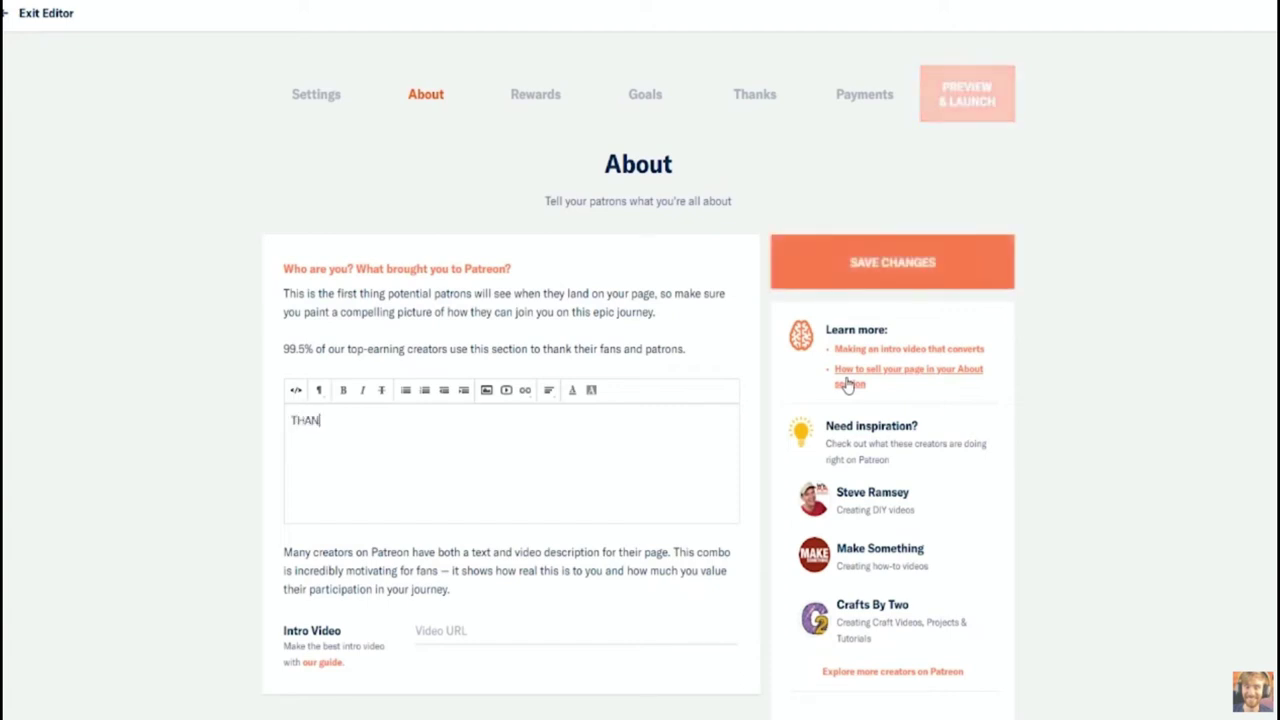
type("KS AND STUFF FOR BEING A")
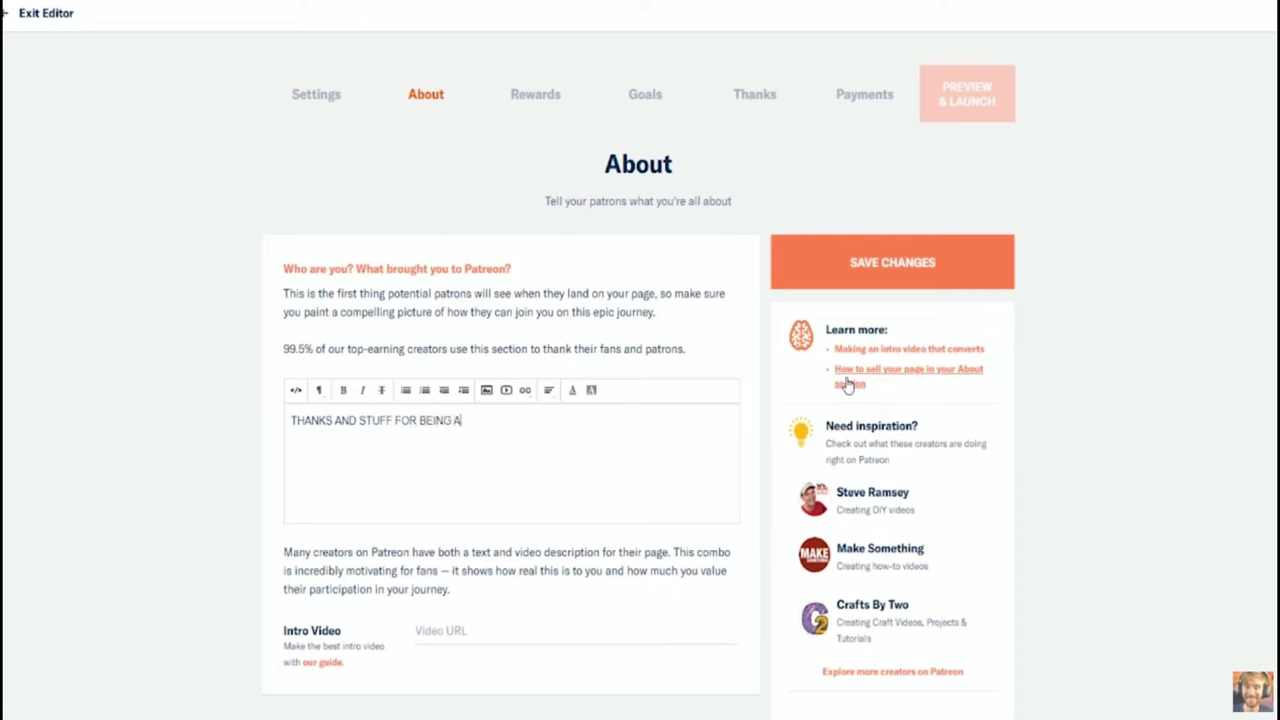
type("WESOME AND SUPPORTING ME ")
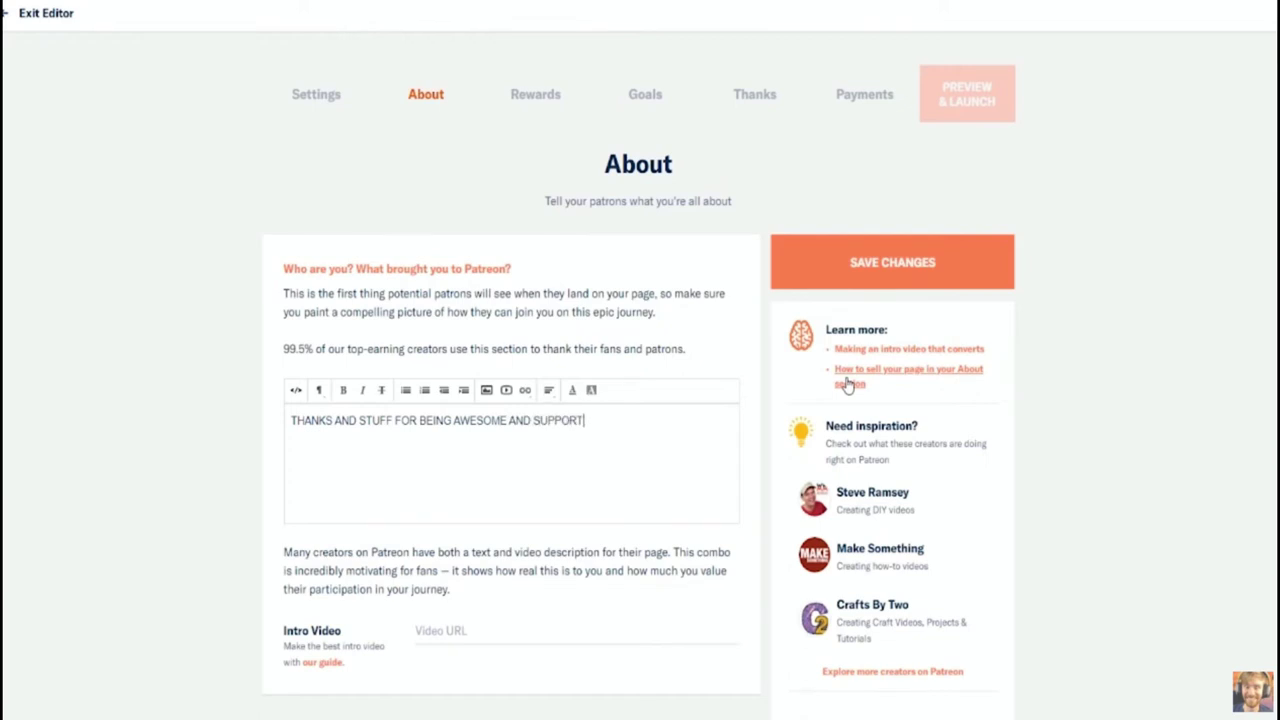
type("WITH Y")
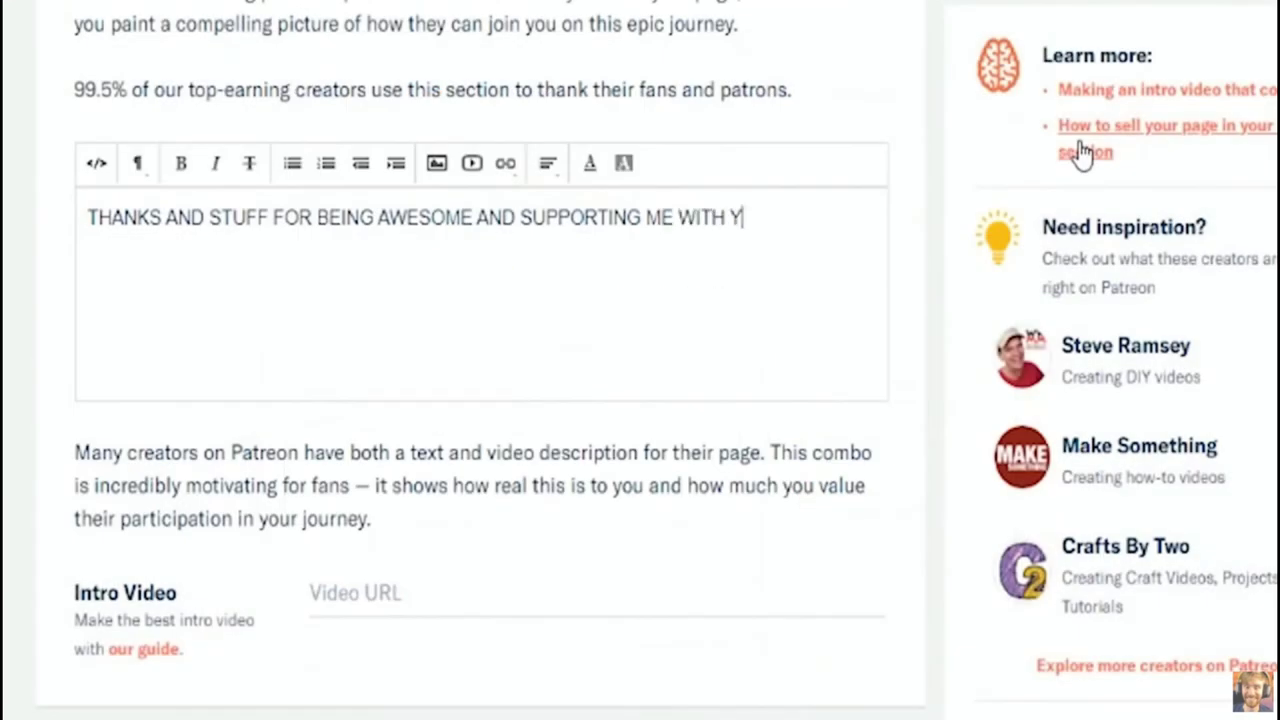
type("OUR HARD ER")
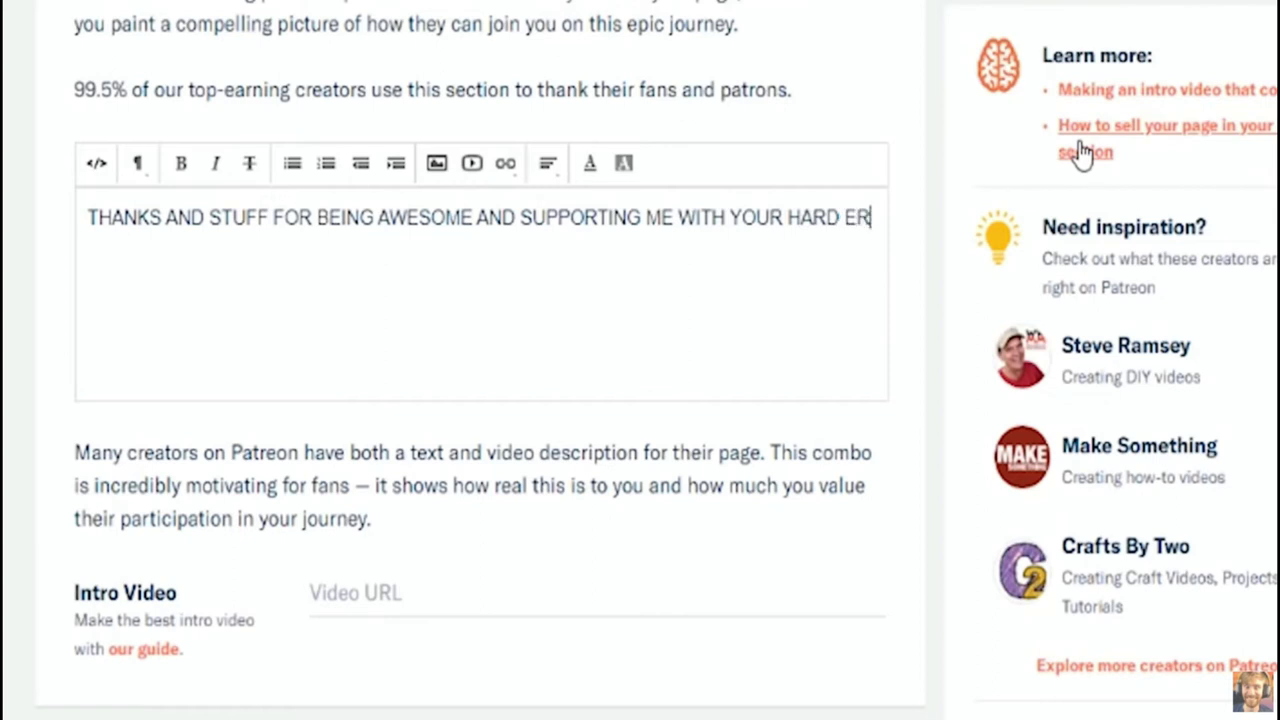
key("BackSpace")
type("ARNED M")
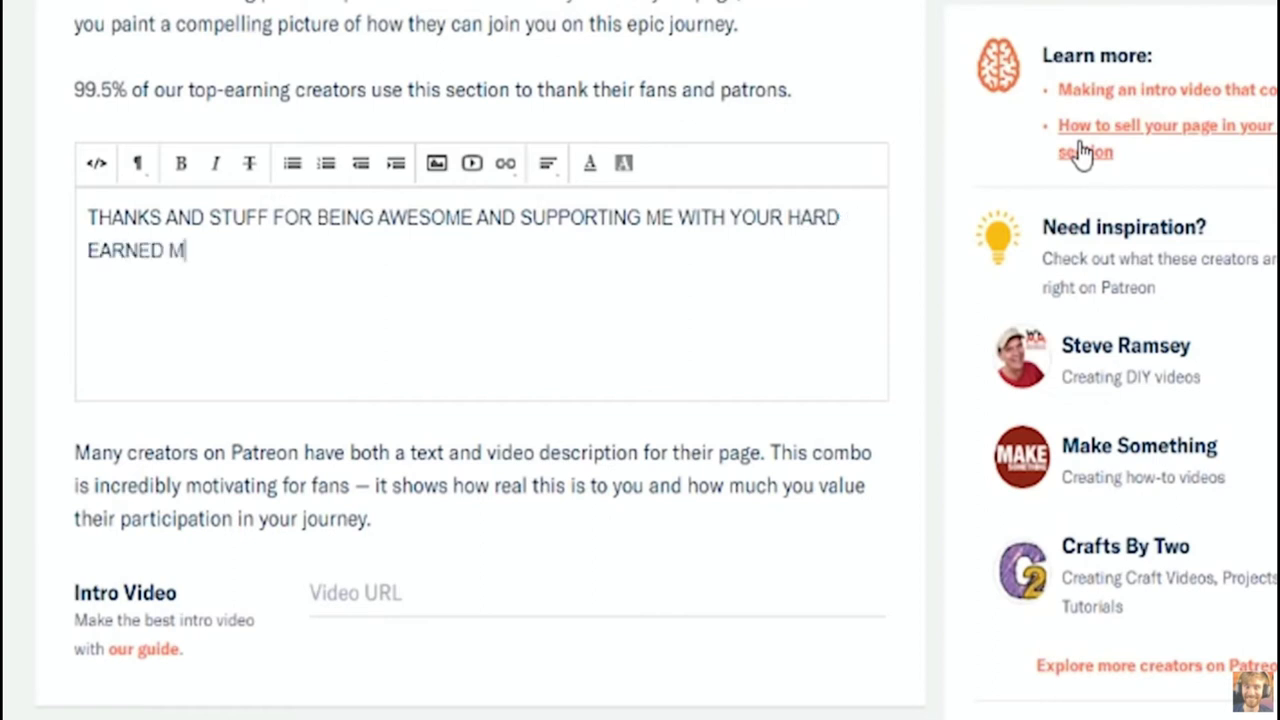
type("ONEY.")
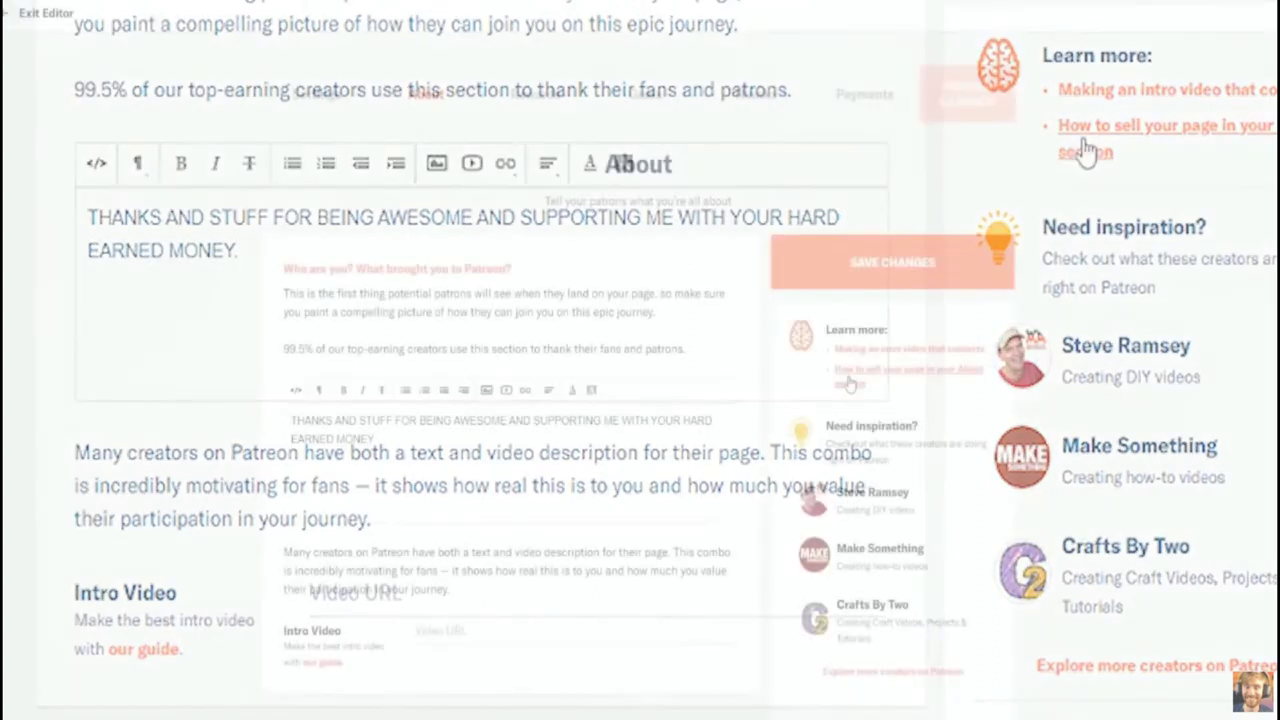
Step: Enter "MAKE ONE OF THESE!" as the intro video URL and save the About section changes
scroll(755, 540, "down", 3)
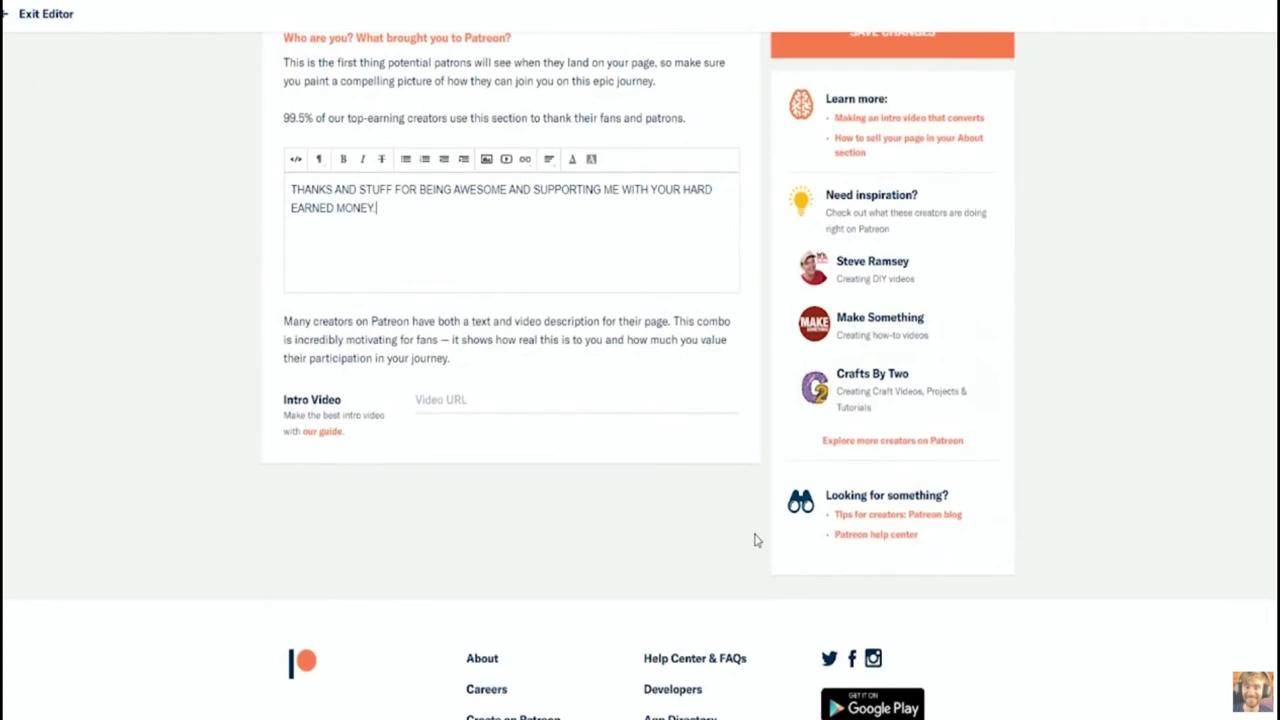
left_click(569, 400)
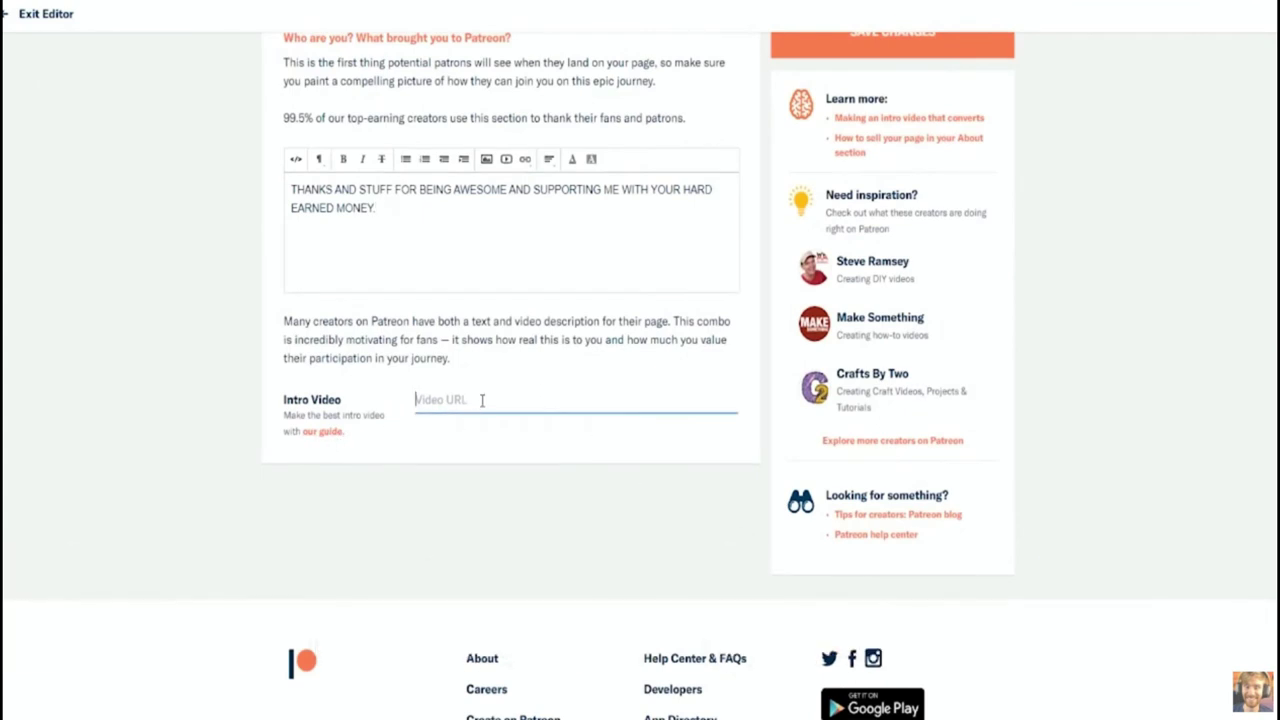
type("MAKE DNE OF THESE!")
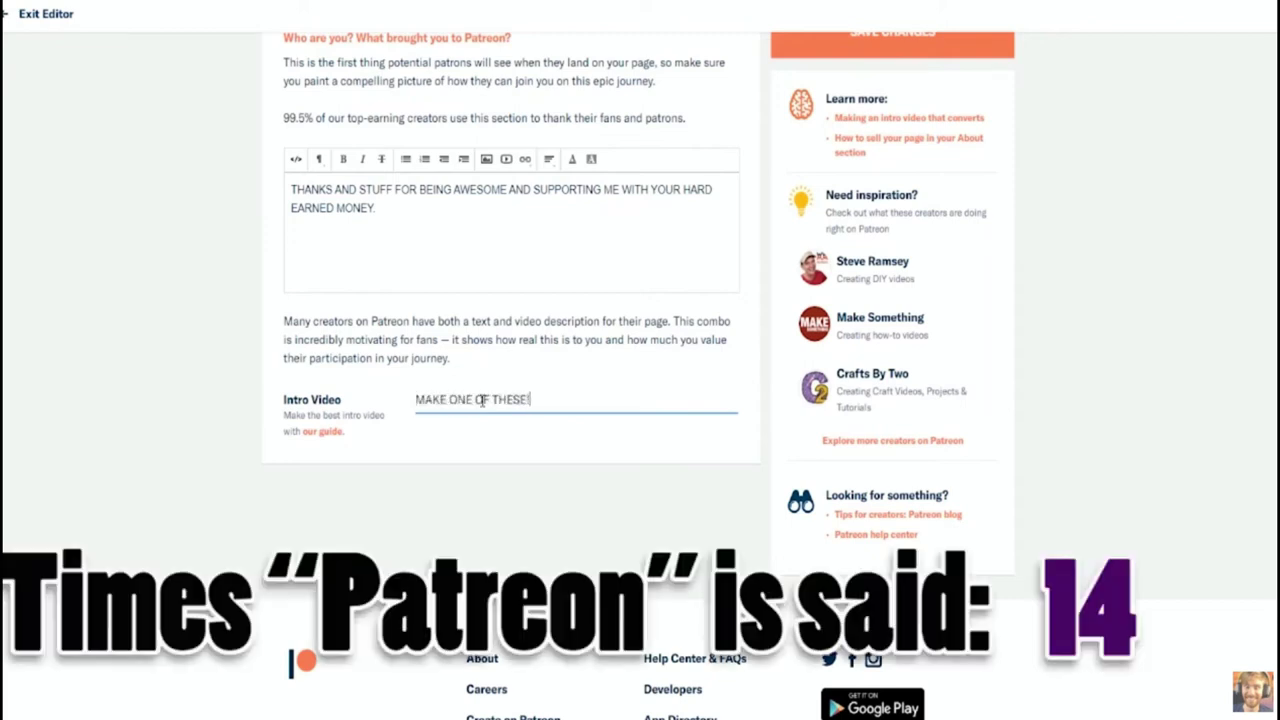
scroll(529, 478, "up", 2)
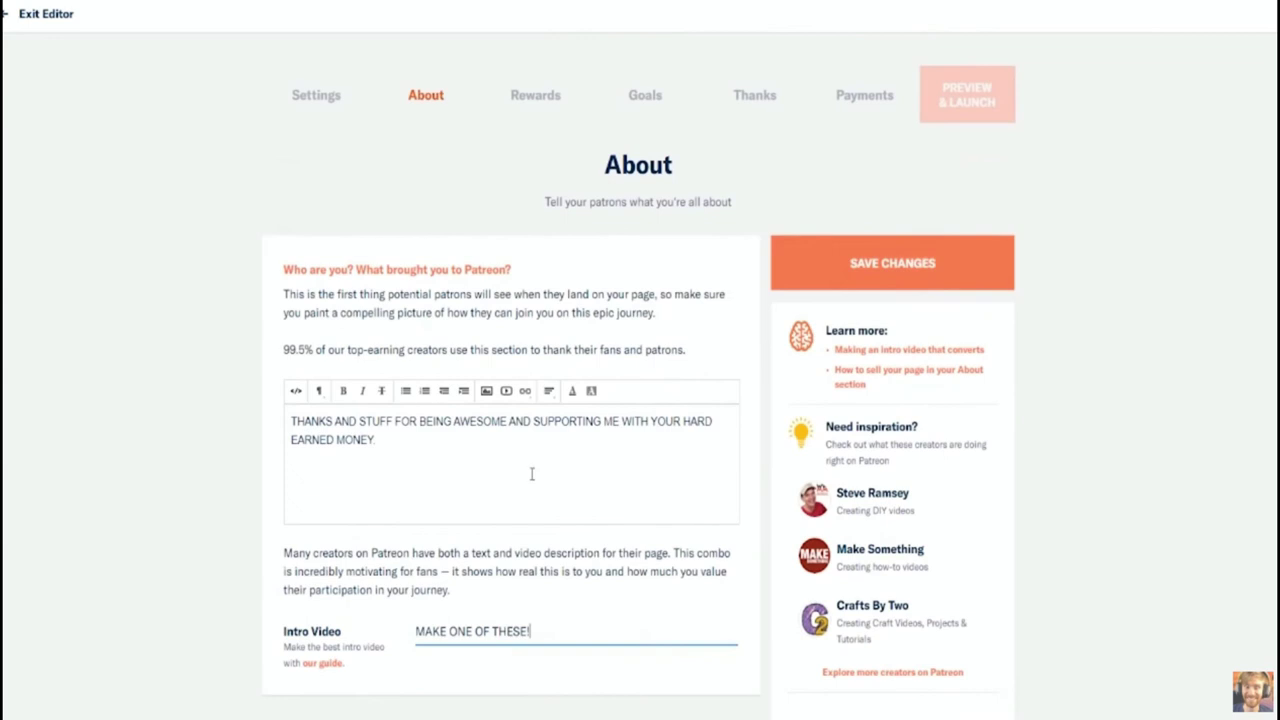
left_click(875, 278)
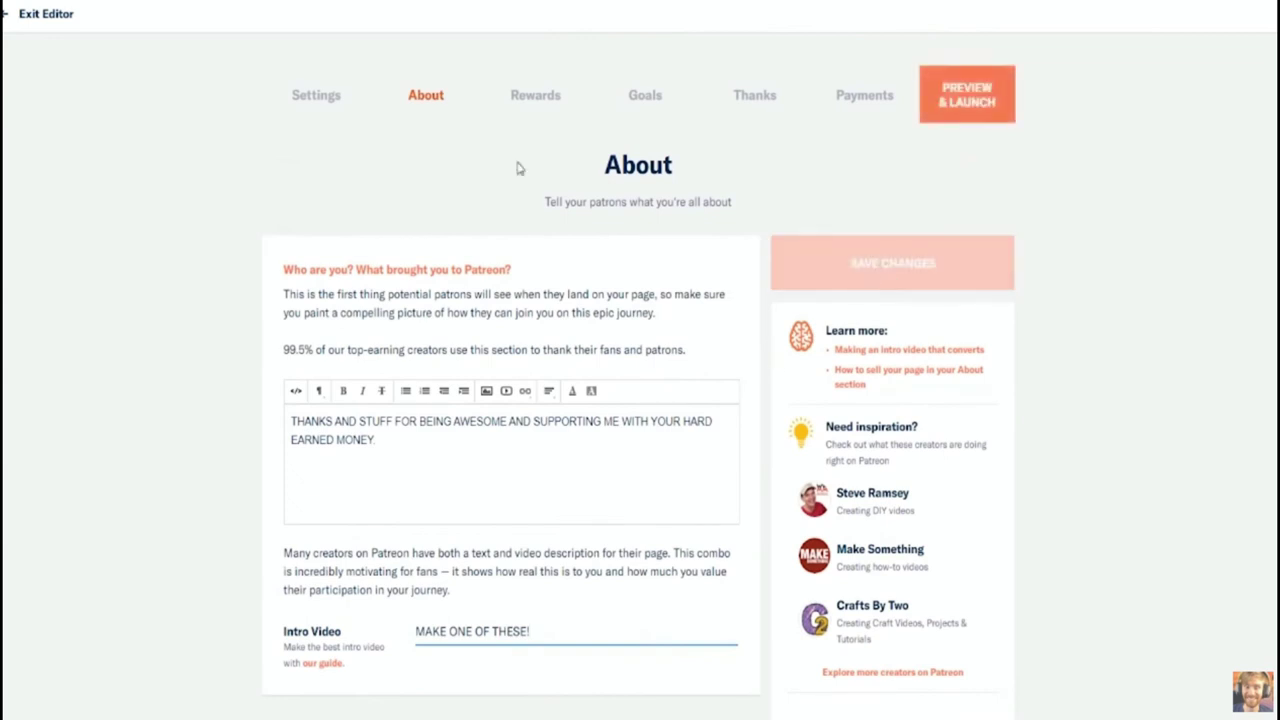
Step: Start a new reward tier in the Rewards section
left_click(555, 109)
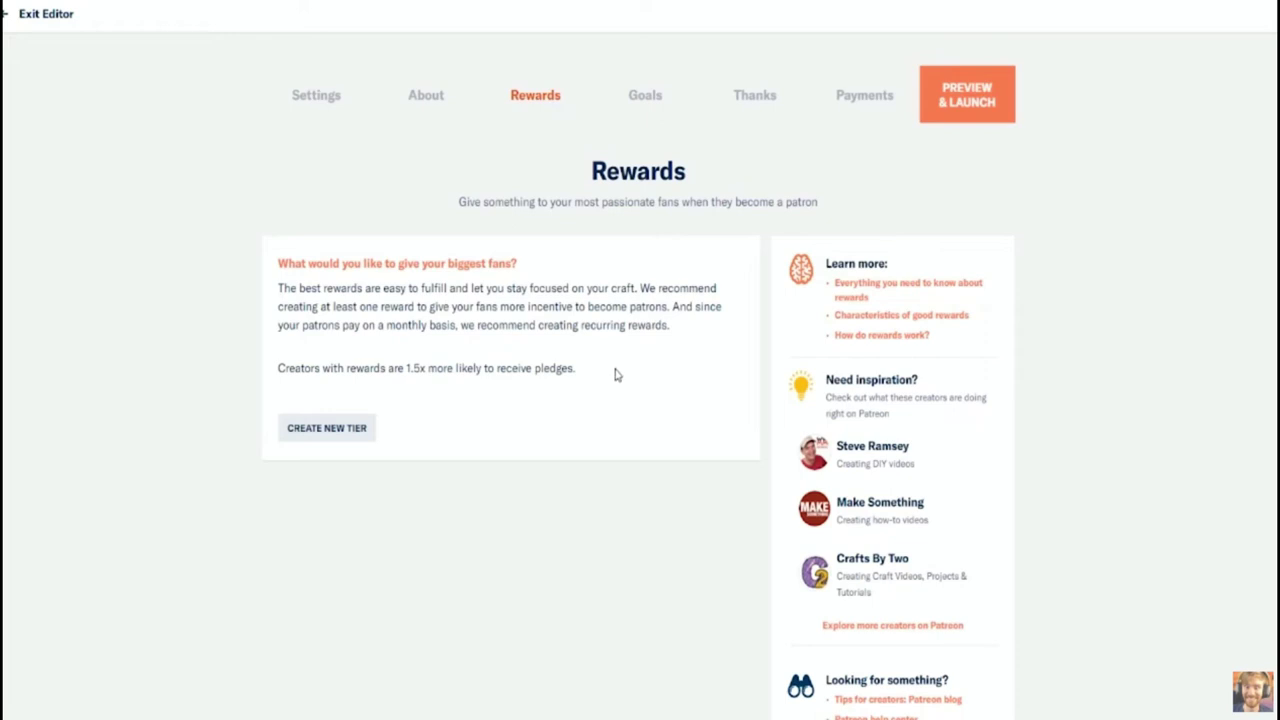
left_click_drag(614, 372, 298, 394)
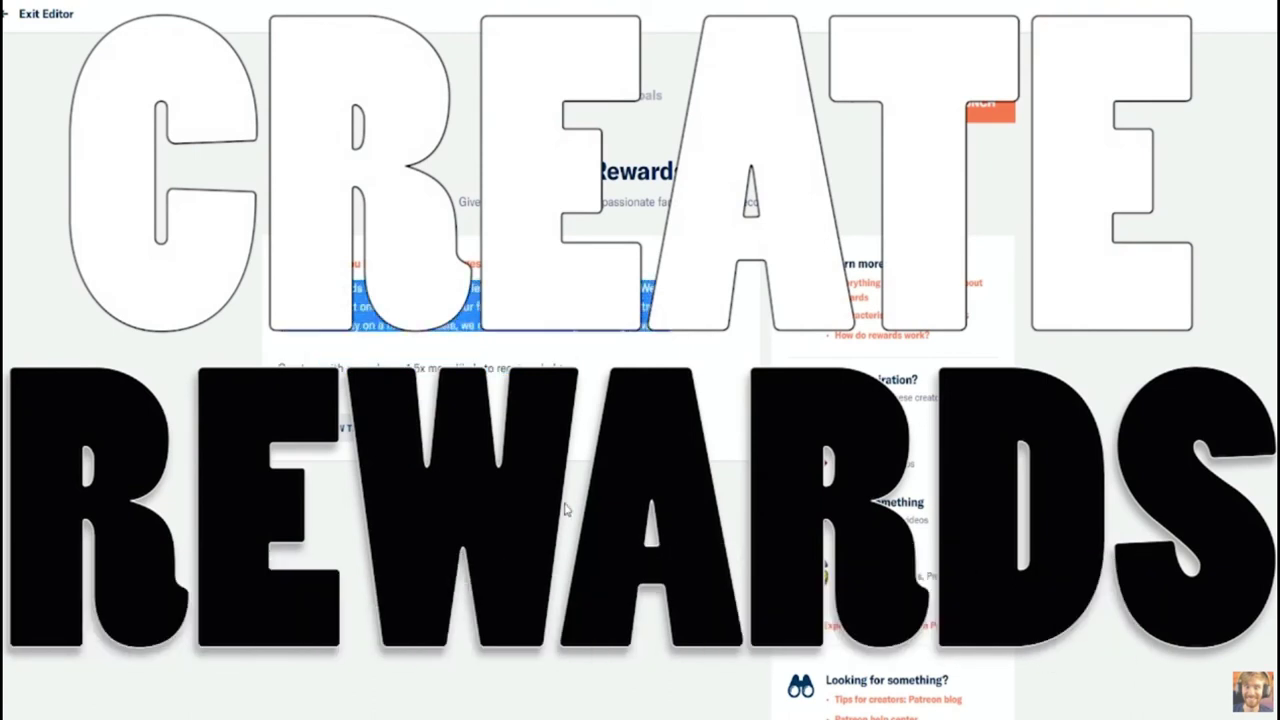
left_click(391, 471)
left_click(298, 424)
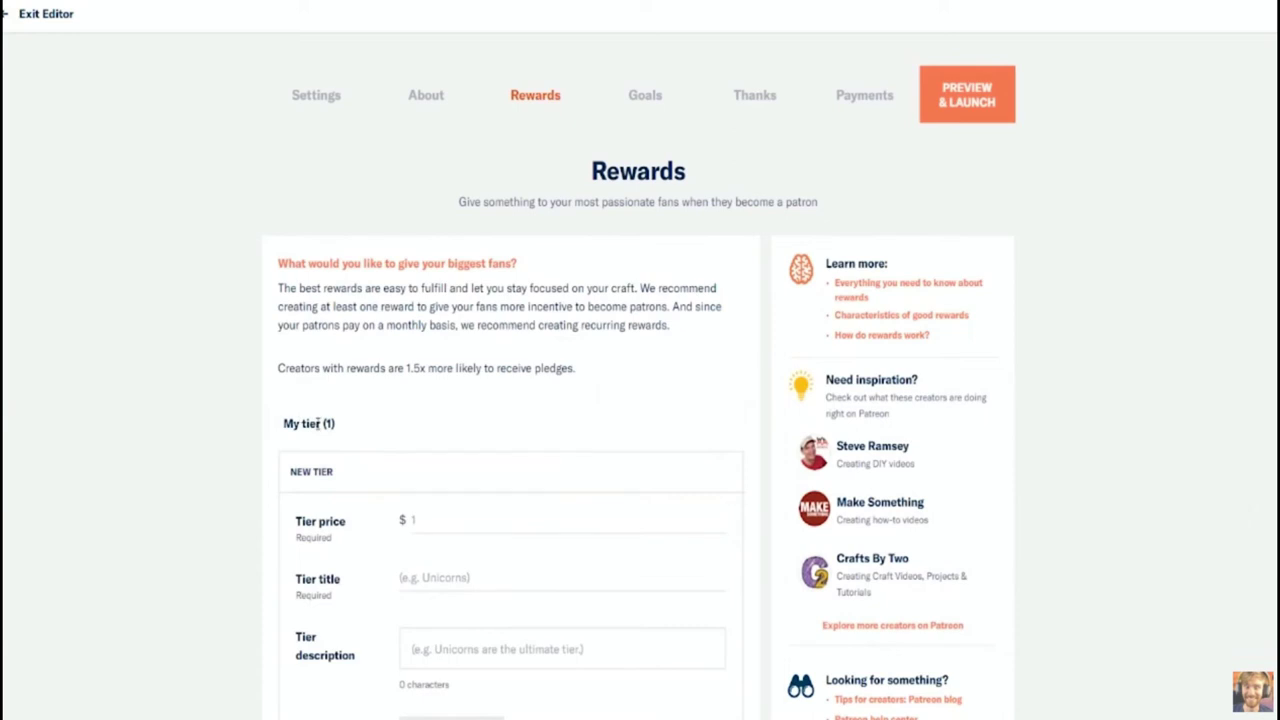
Step: Set the new tier's price to $1.00 and its title to "DELICIOUS"
left_click(540, 524)
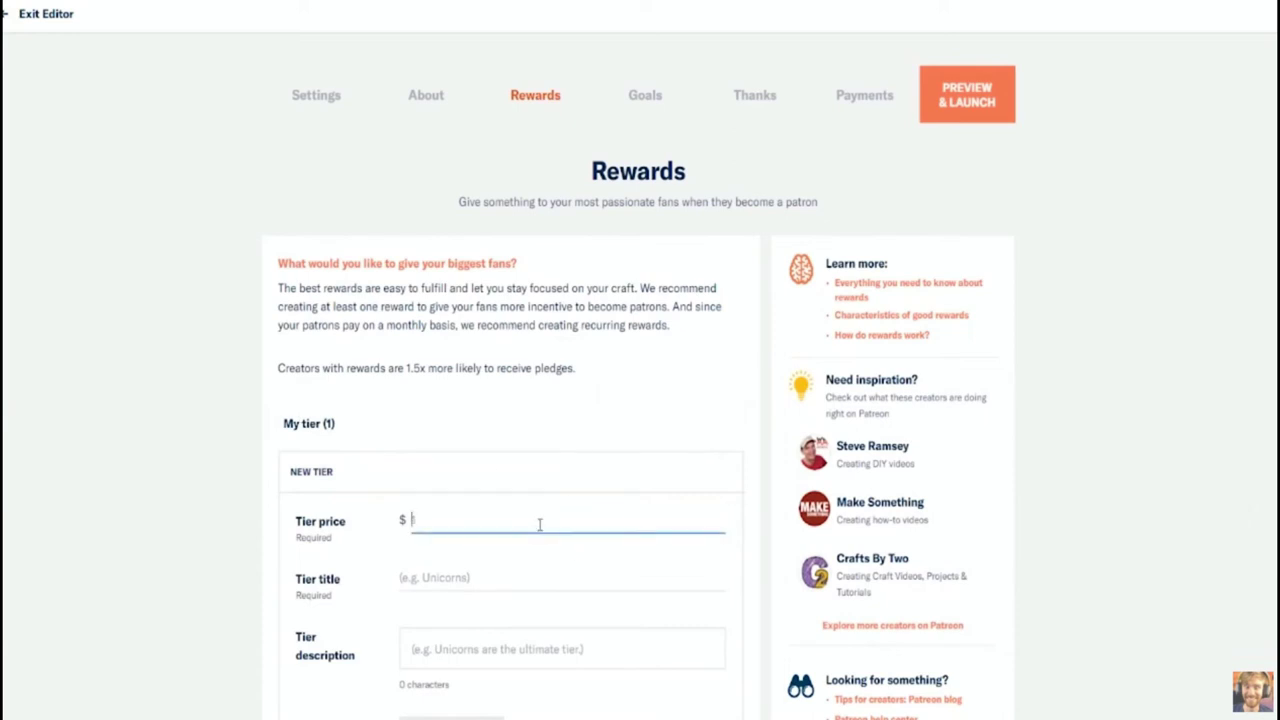
type("2")
scroll(450, 618, "down", 1)
left_click(428, 516)
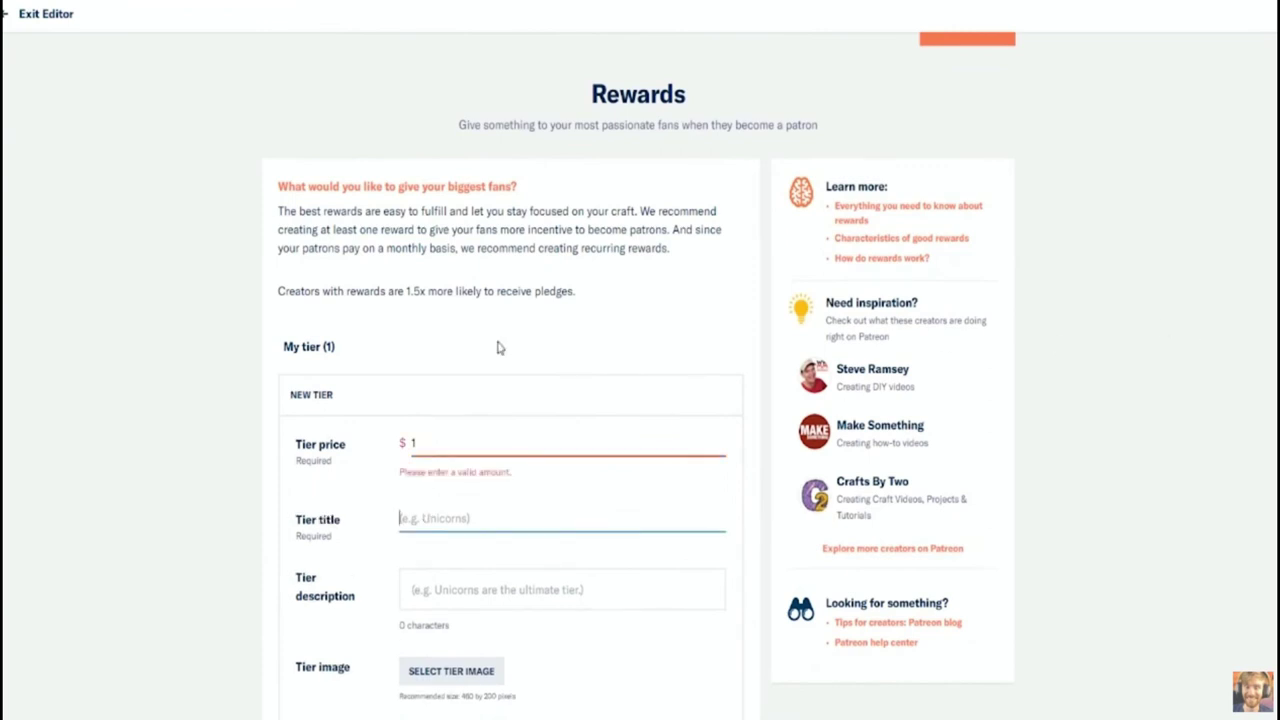
left_click(503, 437)
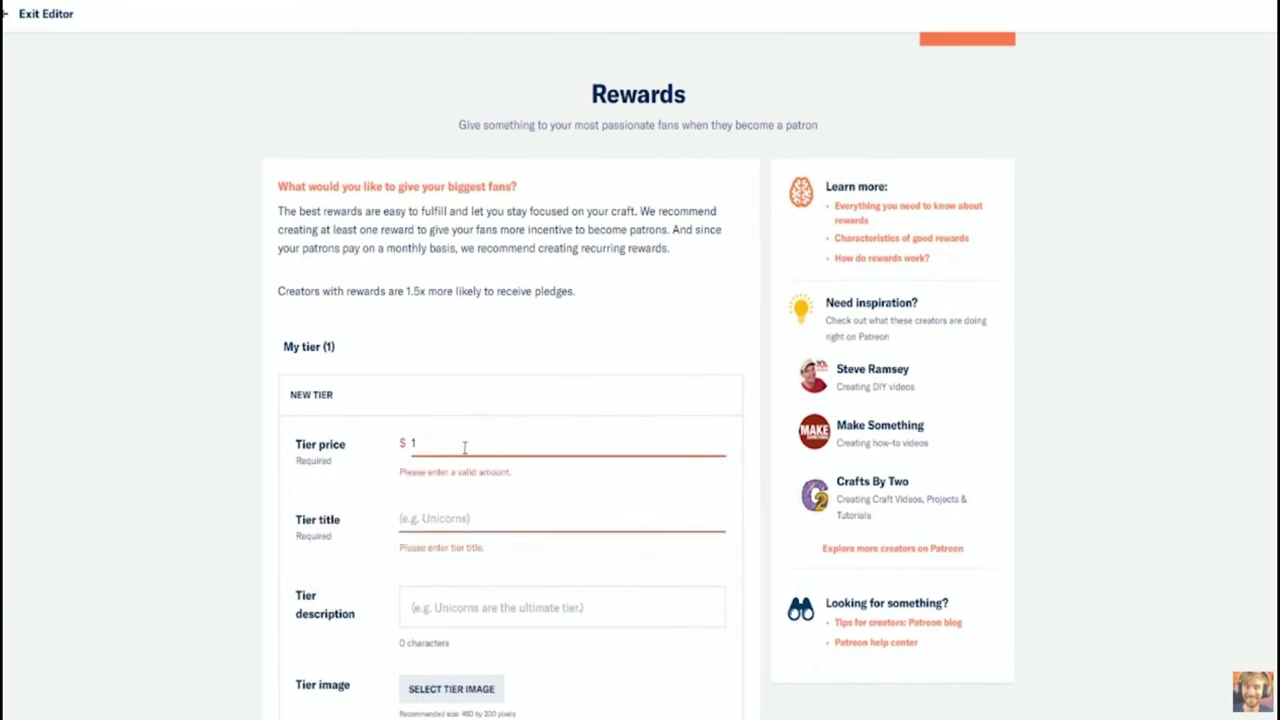
type("1.00")
left_click(464, 516)
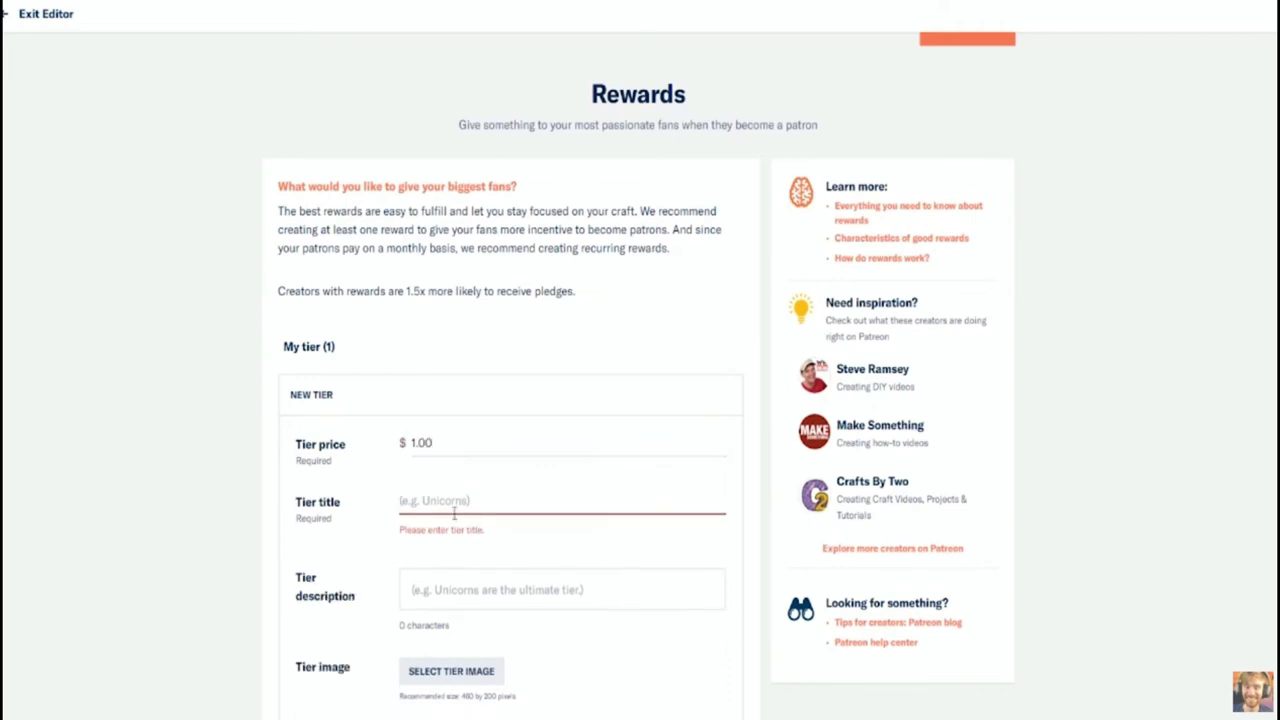
type("DELICIOUS")
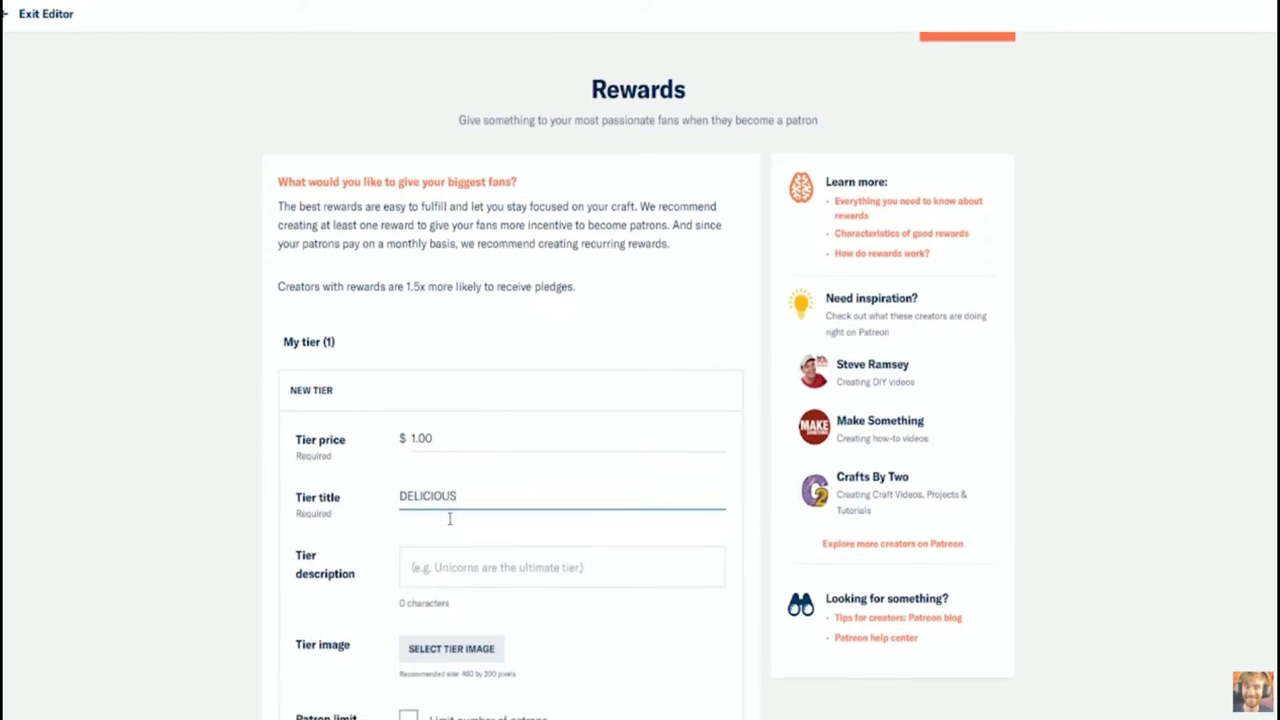
Step: Describe the tier as "DELICIOUS IS DELICIOUS" and save it without an image, patron limit or shipping address request
scroll(449, 520, "down", 1)
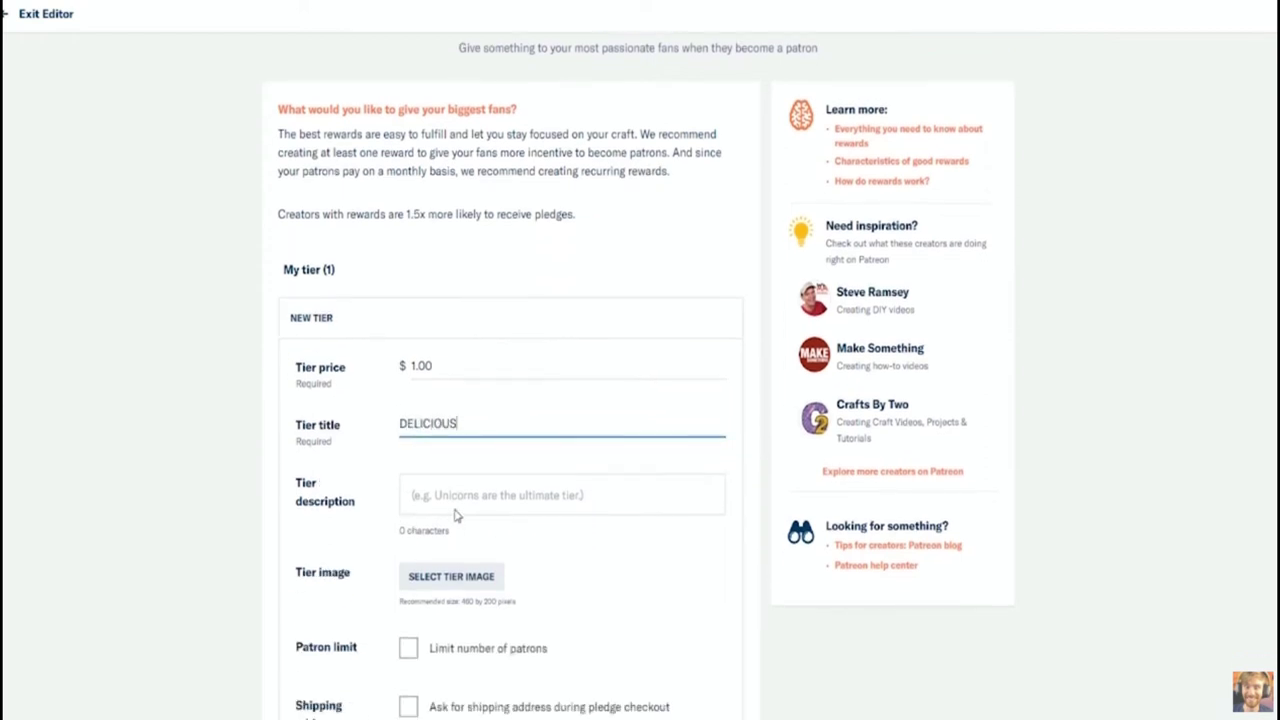
left_click(458, 508)
type("D")
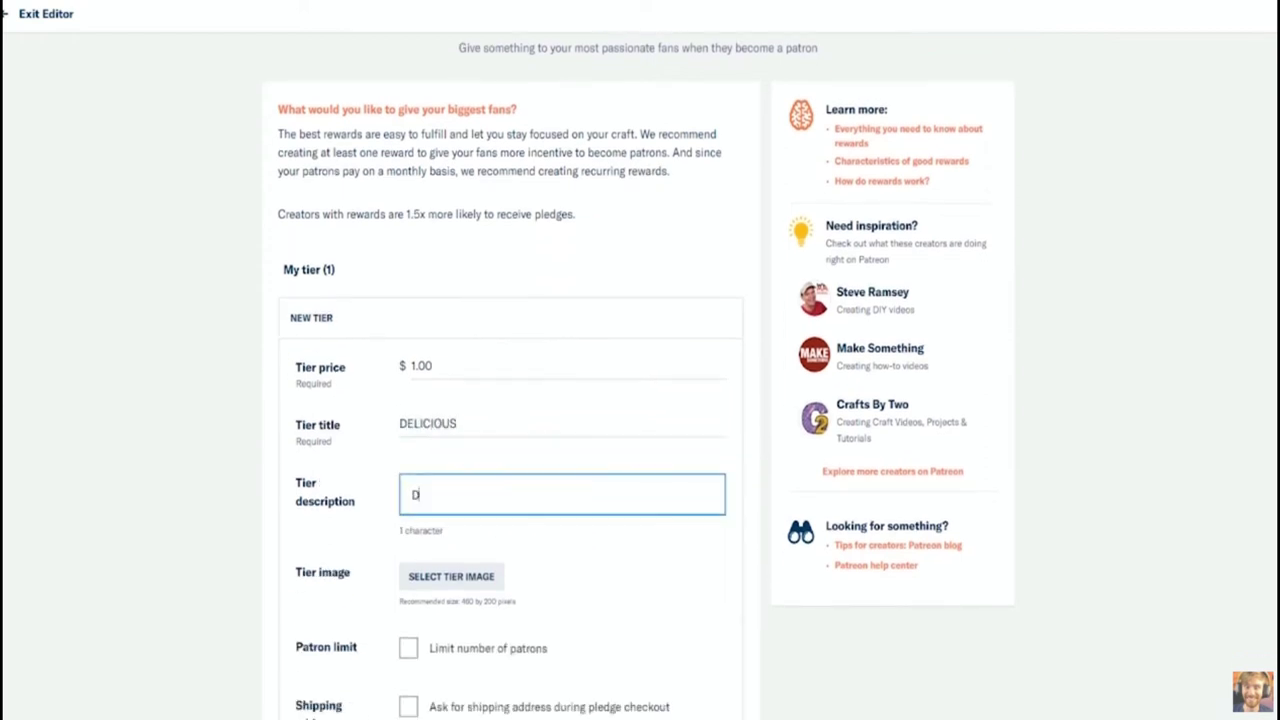
type("ELICIOUS IS DELICIOUS")
scroll(194, 509, "up", 1)
left_click(194, 509)
scroll(254, 514, "down", 1)
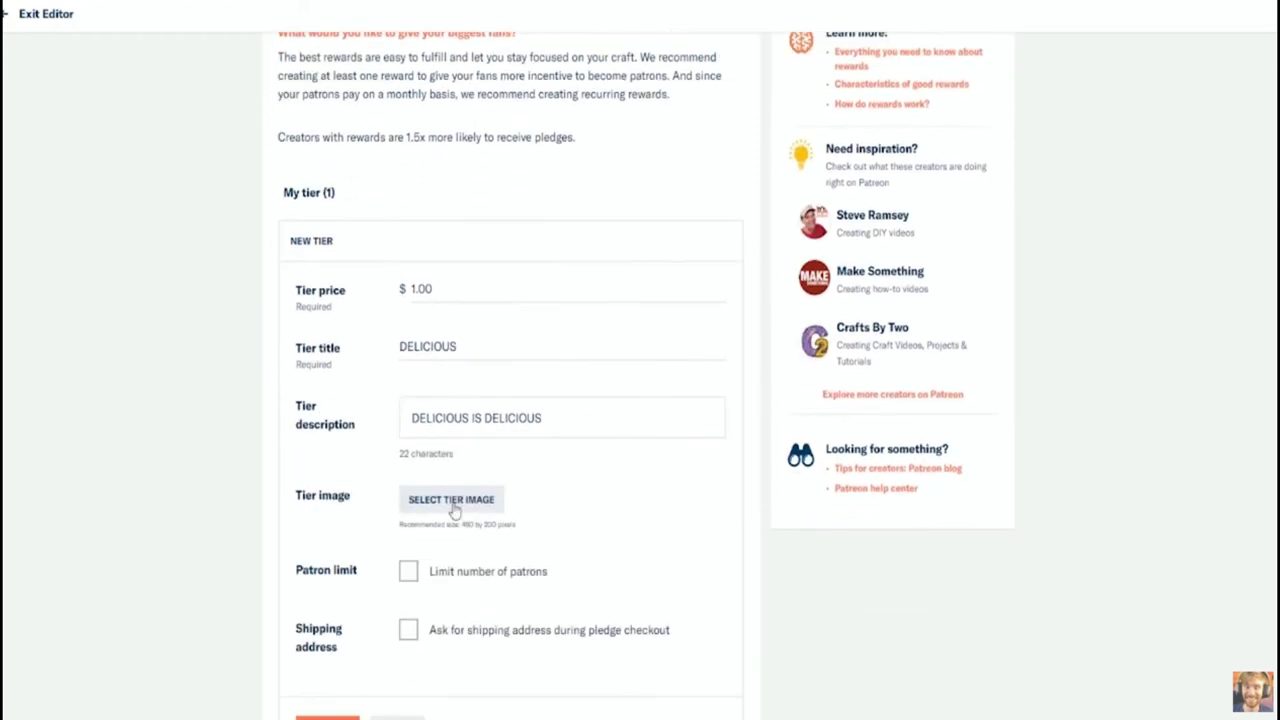
scroll(445, 512, "down", 1)
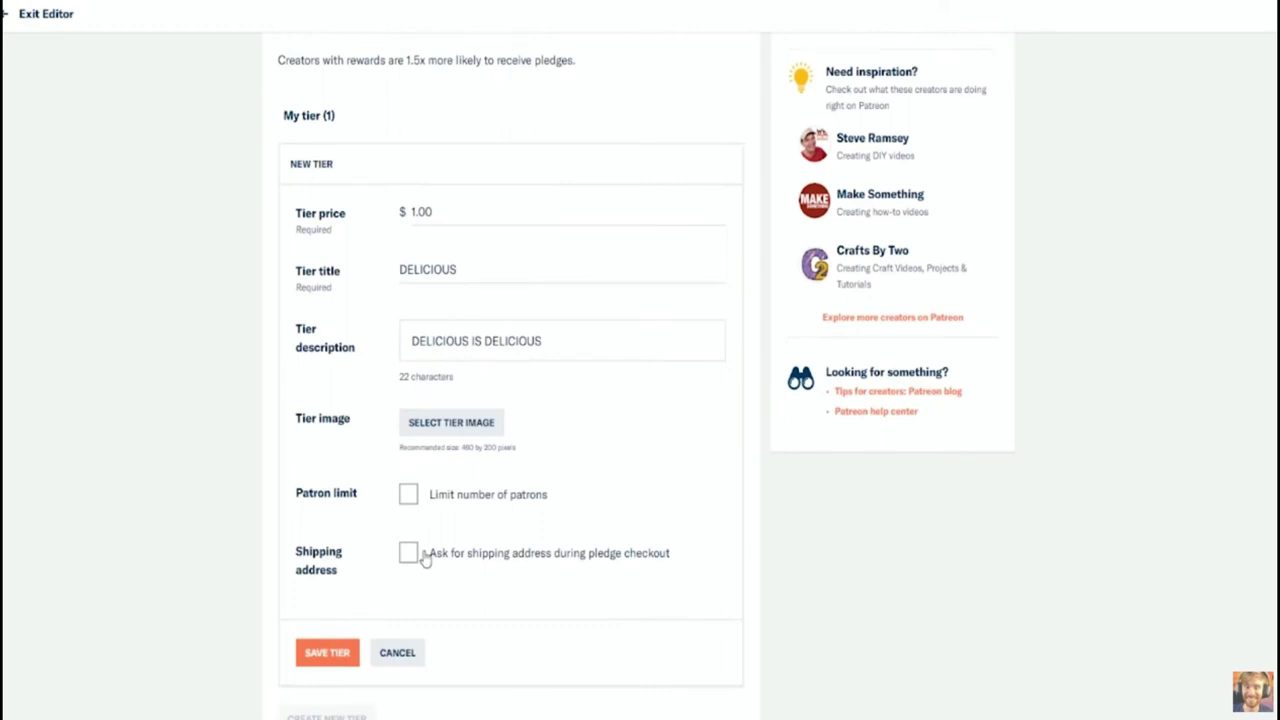
left_click(353, 653)
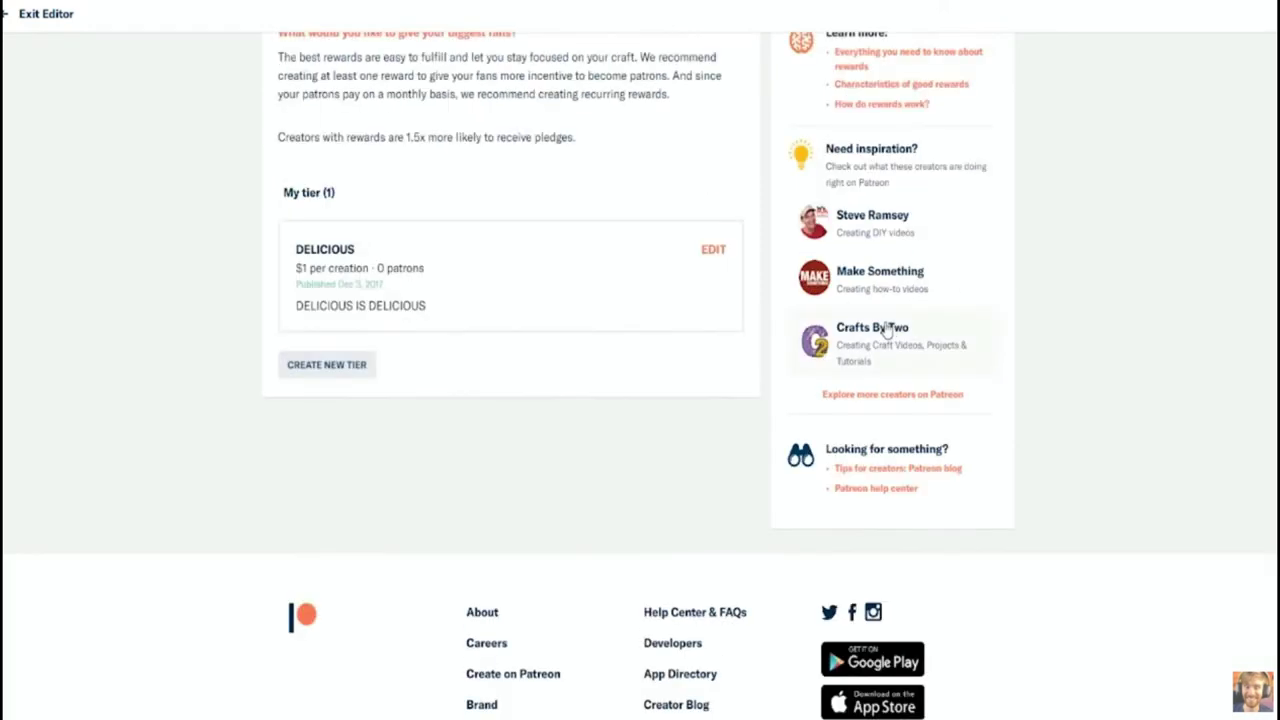
Step: Create a second reward tier priced at $5.00 with the title "PRODUCER"
scroll(631, 420, "up", 3)
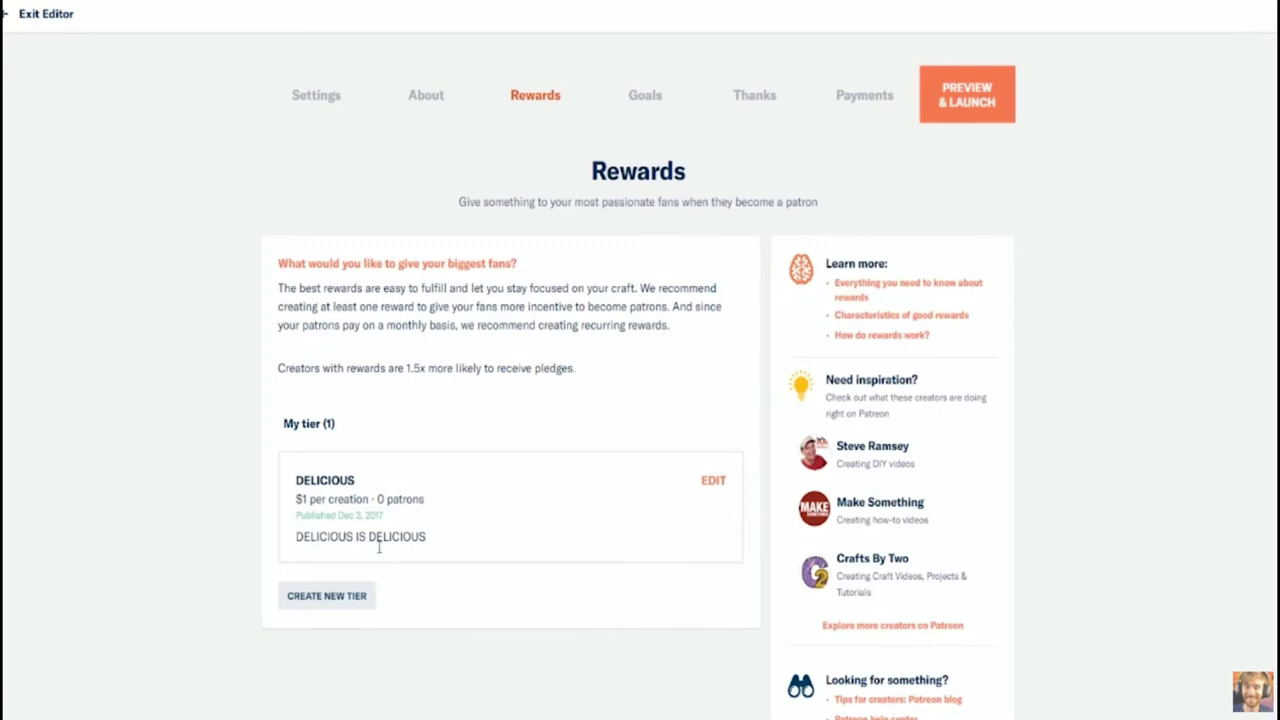
left_click(313, 598)
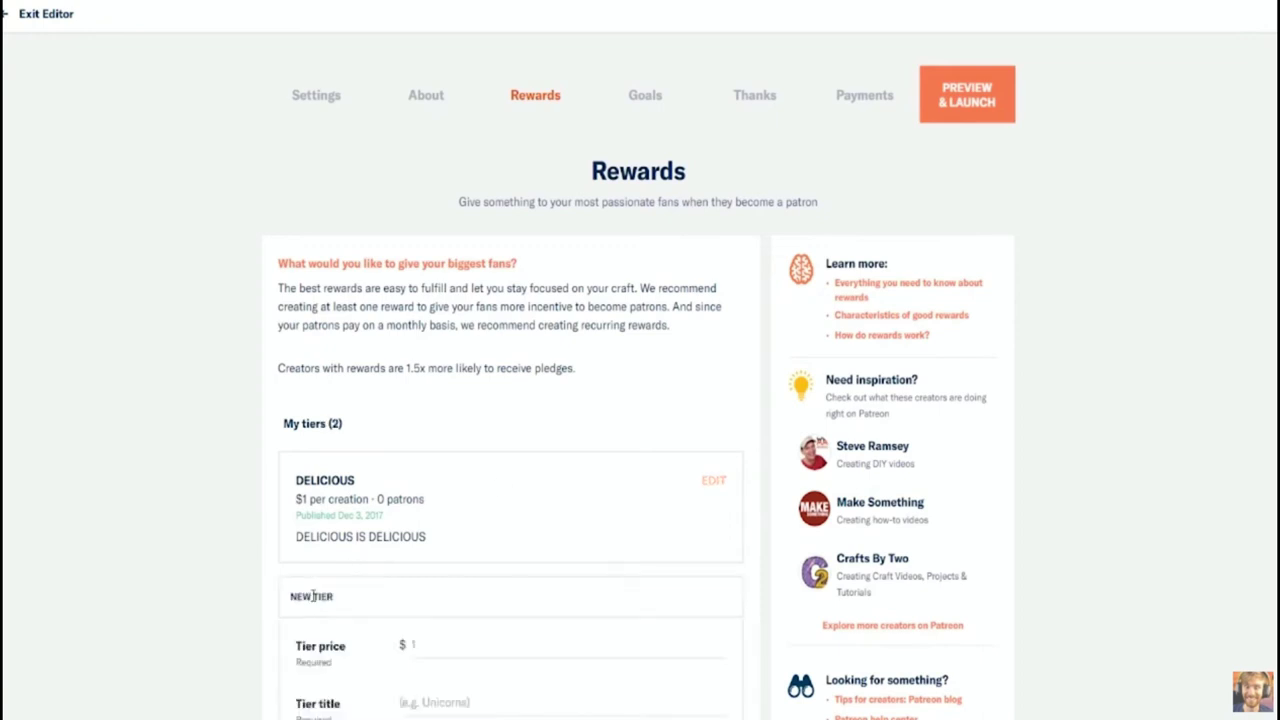
scroll(257, 585, "down", 2)
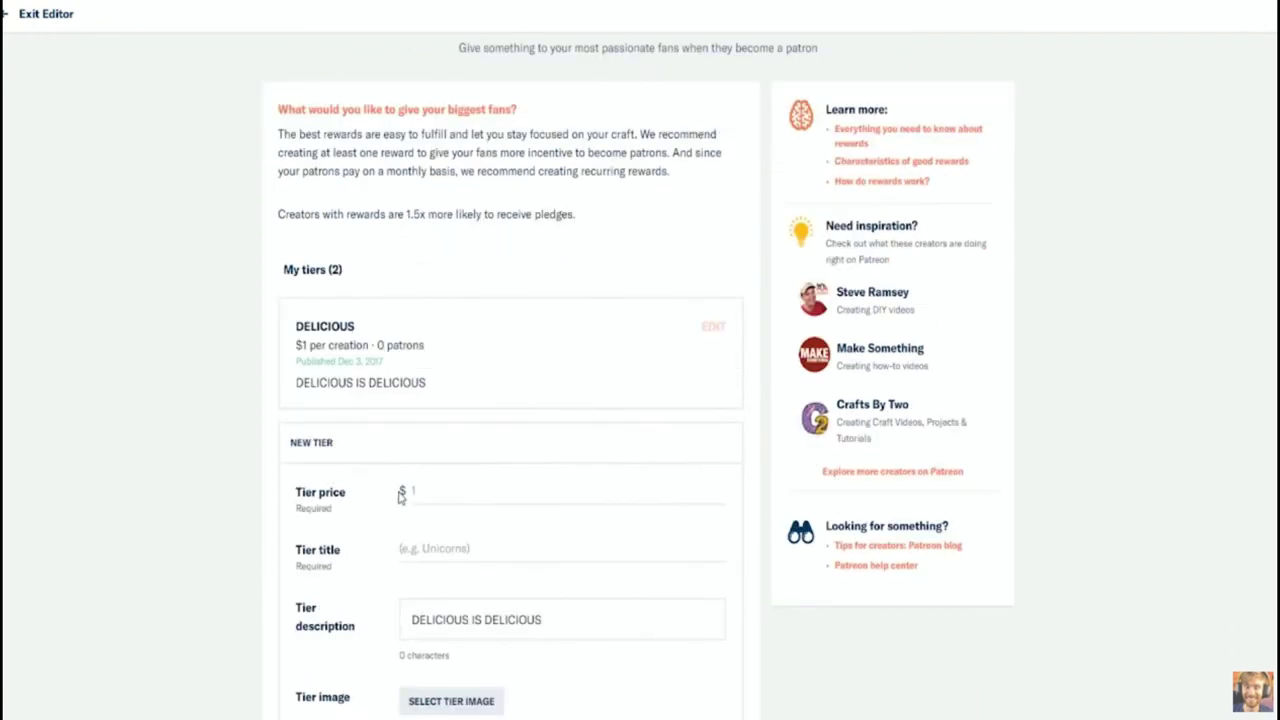
left_click(438, 488)
key("BackSpace")
type("5.00")
left_click(476, 572)
left_click(471, 551)
type("PRODUCER")
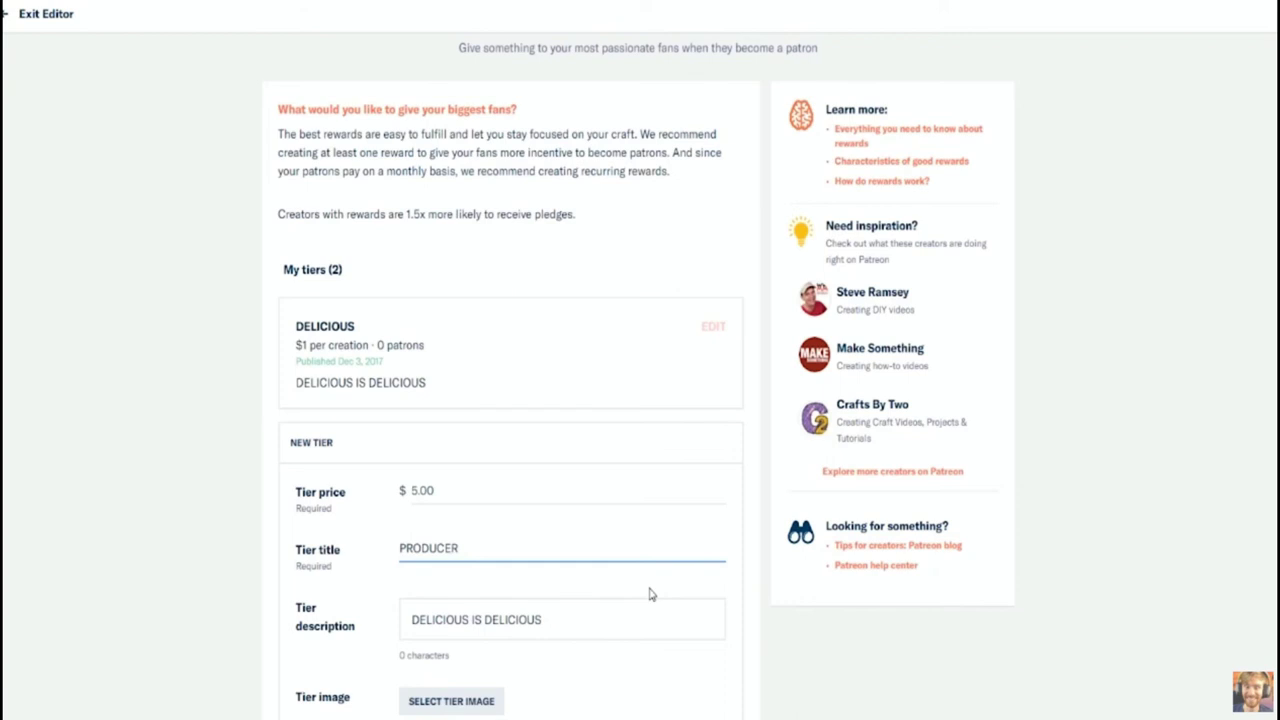
Step: Replace the second tier's description with "PRODUCERS PRODUCER"
scroll(660, 588, "down", 3)
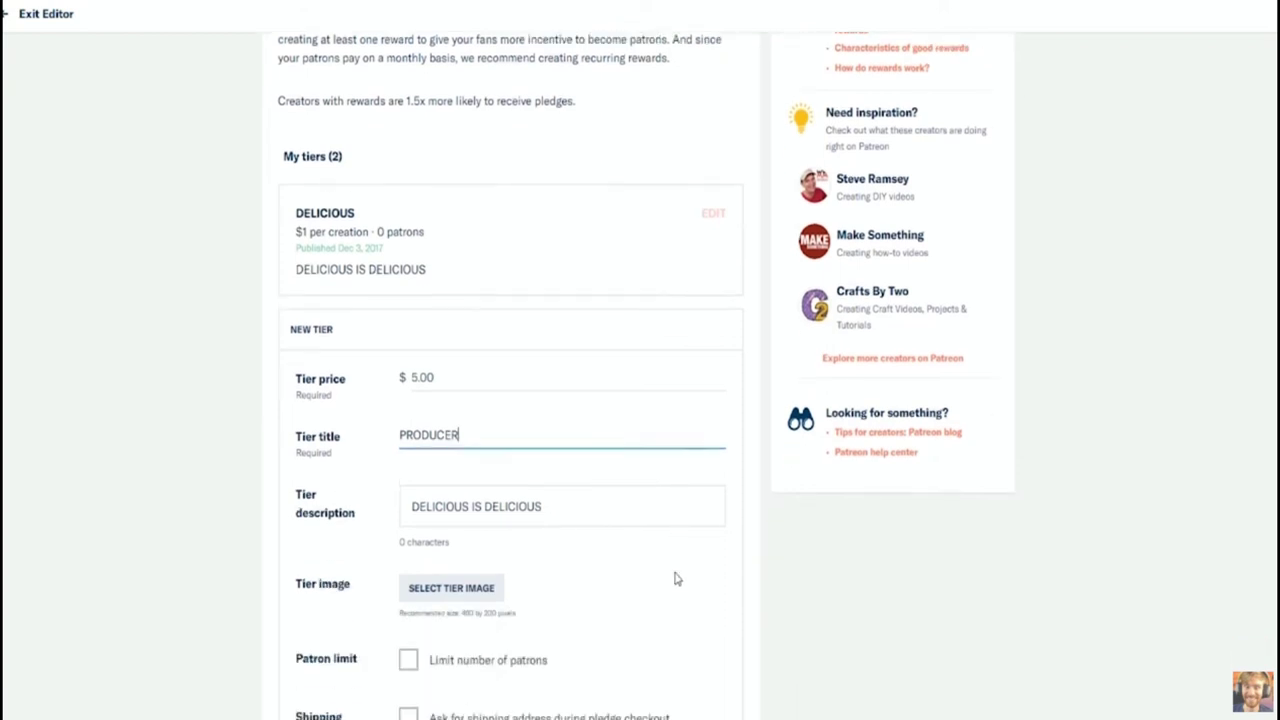
left_click(603, 480)
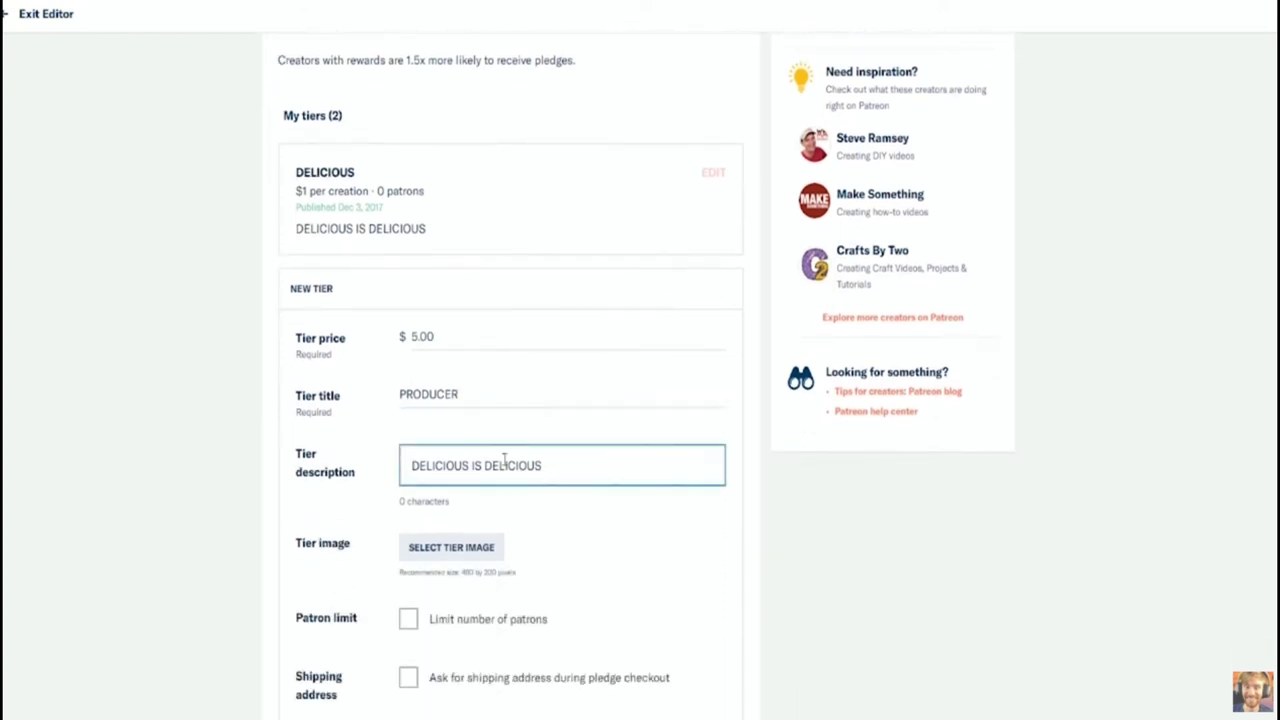
left_click_drag(560, 461, 323, 462)
type("PRO")
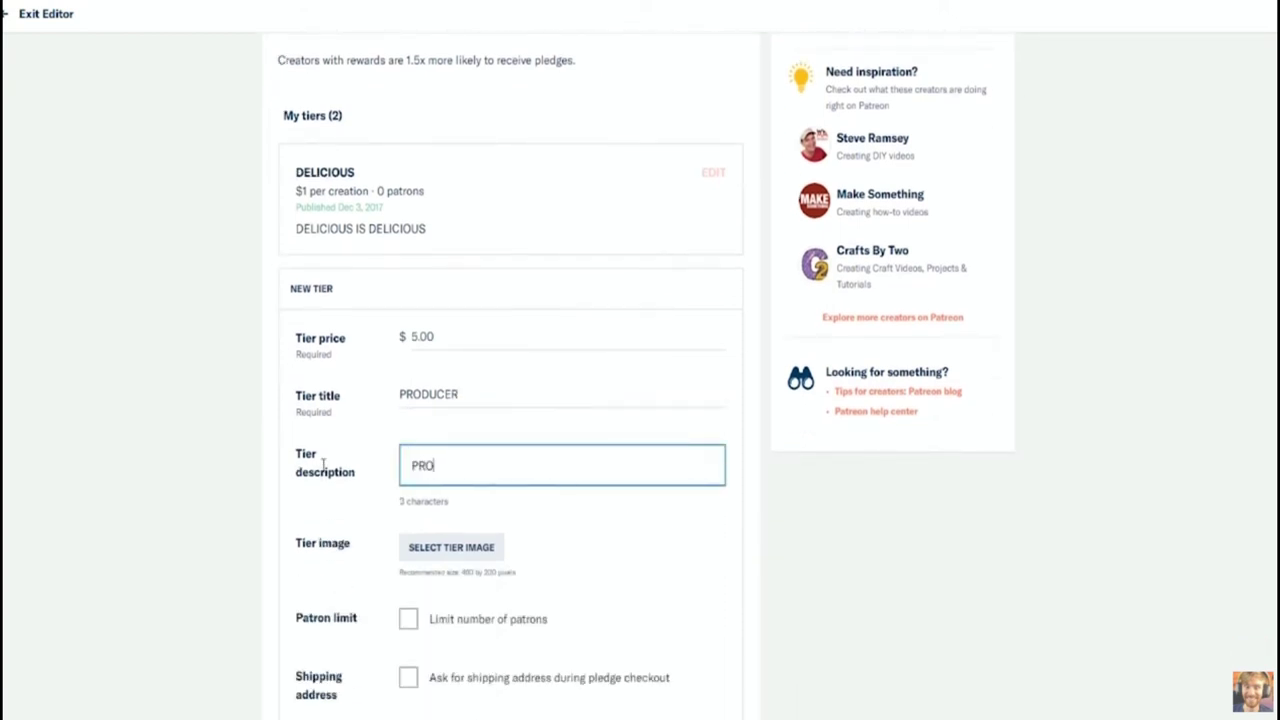
type("DUCERS PRODUCER")
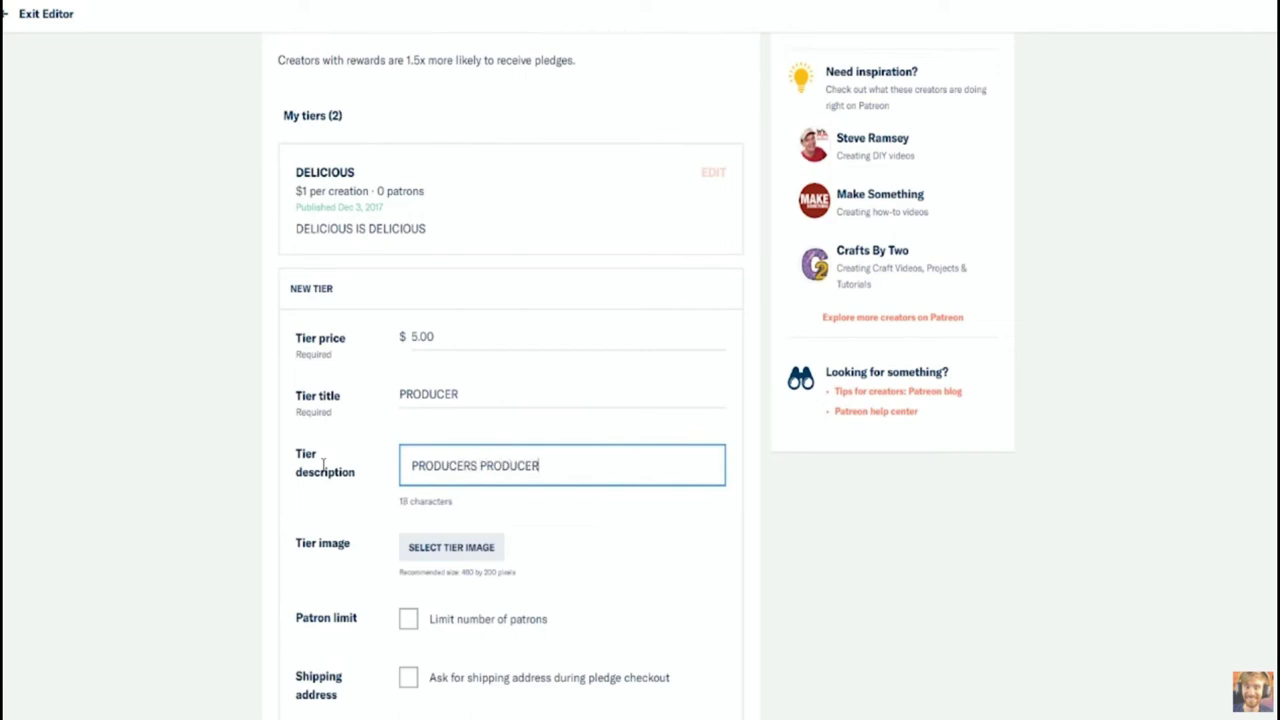
Step: Limit the PRODUCER tier to 19 patrons and save the tier
scroll(300, 486, "down", 3)
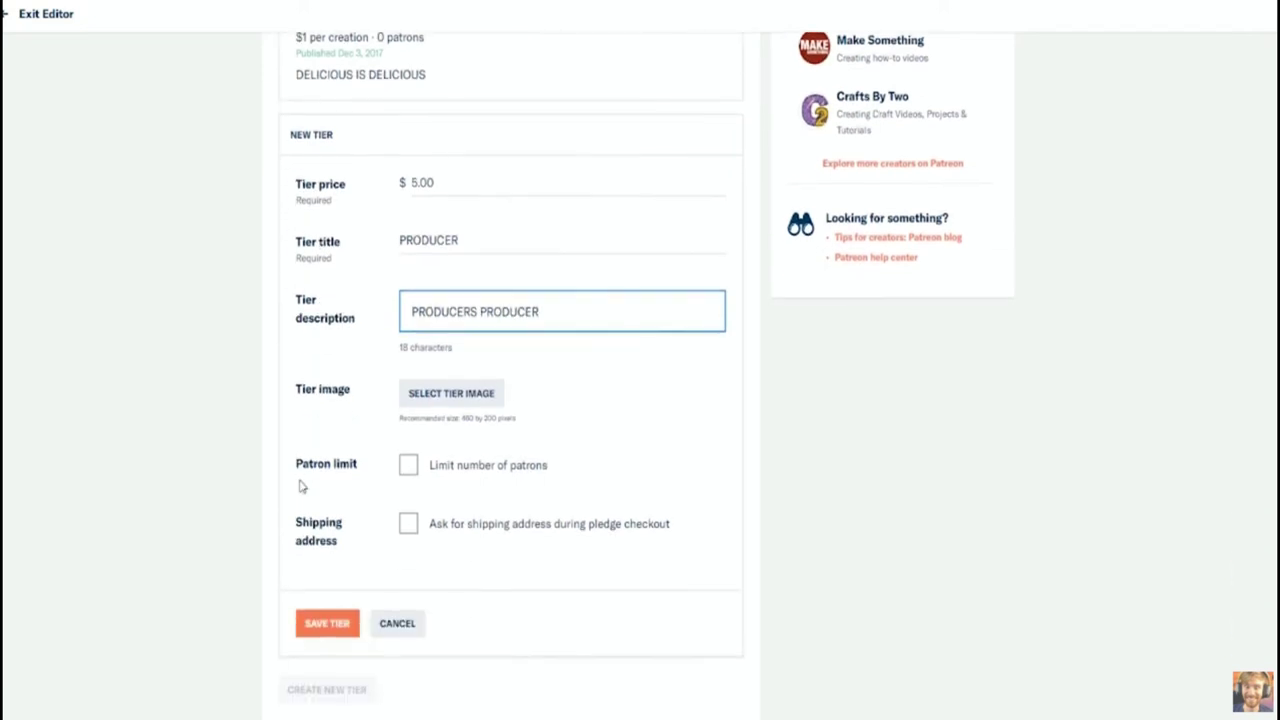
left_click(408, 465)
key("Tab")
type("19")
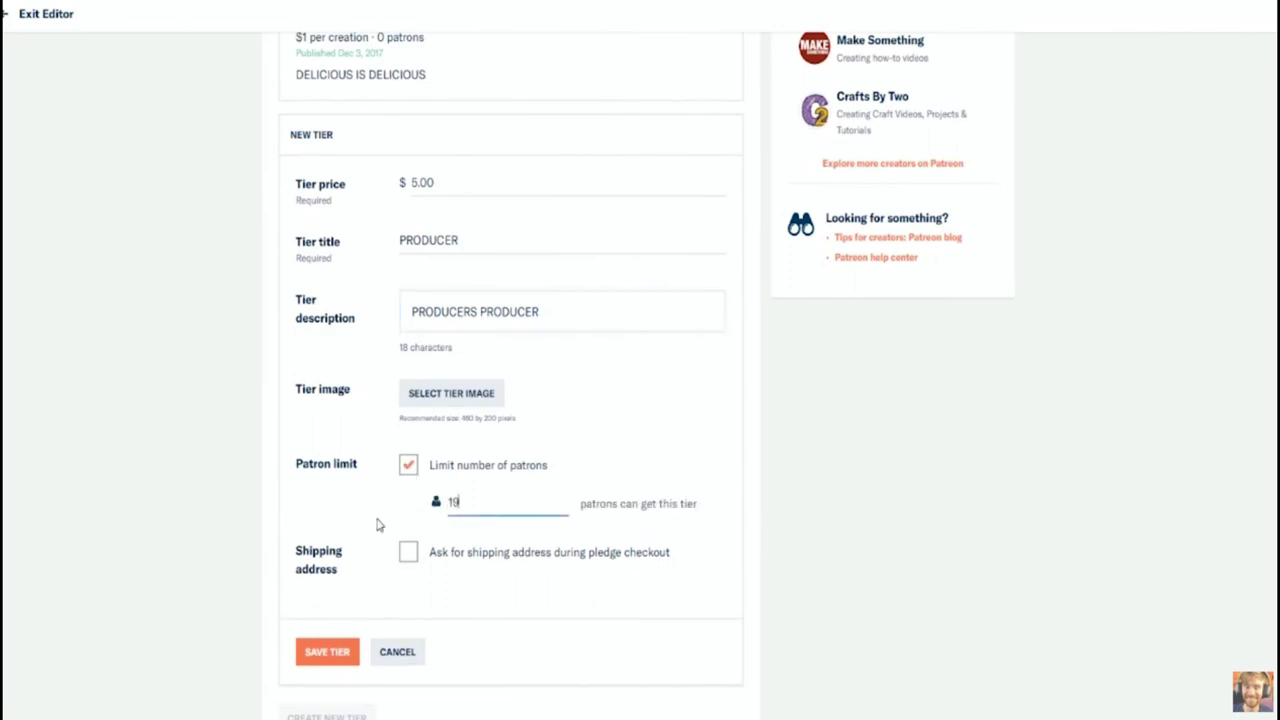
left_click(327, 652)
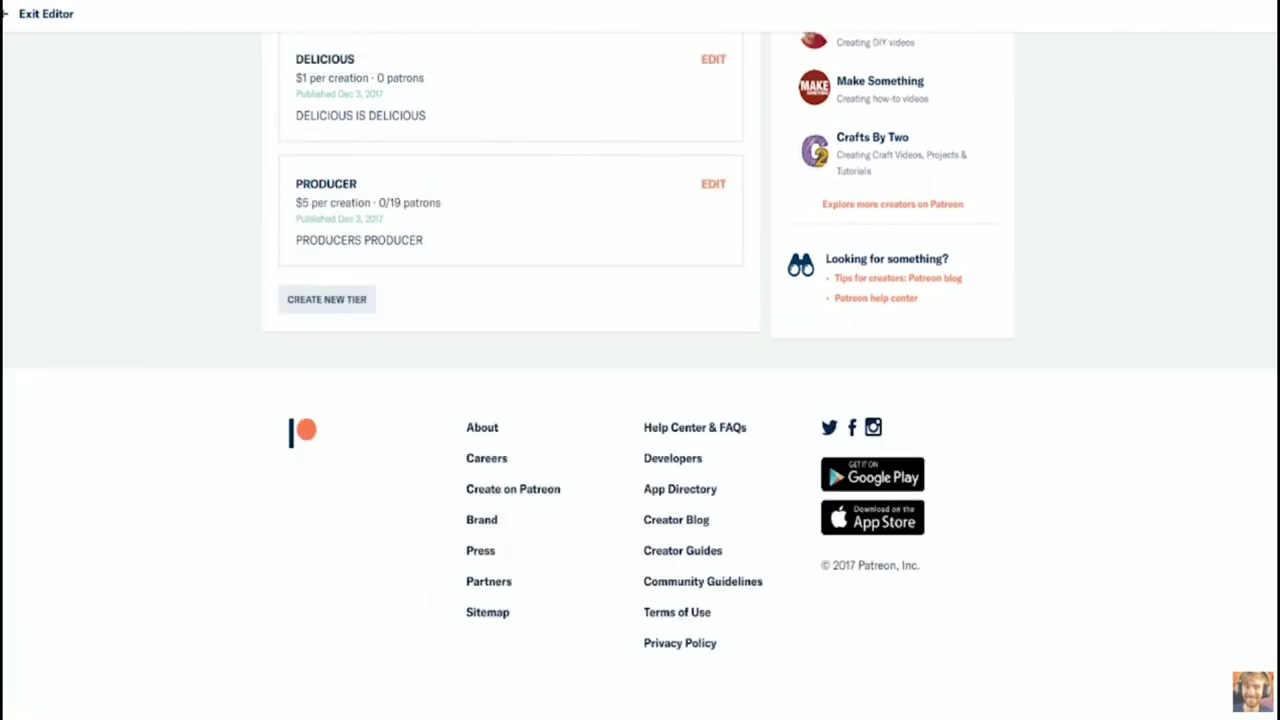
Step: Review the $1, $3 and $5 reward tiers on an existing creator page, including their images and descriptions
scroll(610, 555, "up", 5)
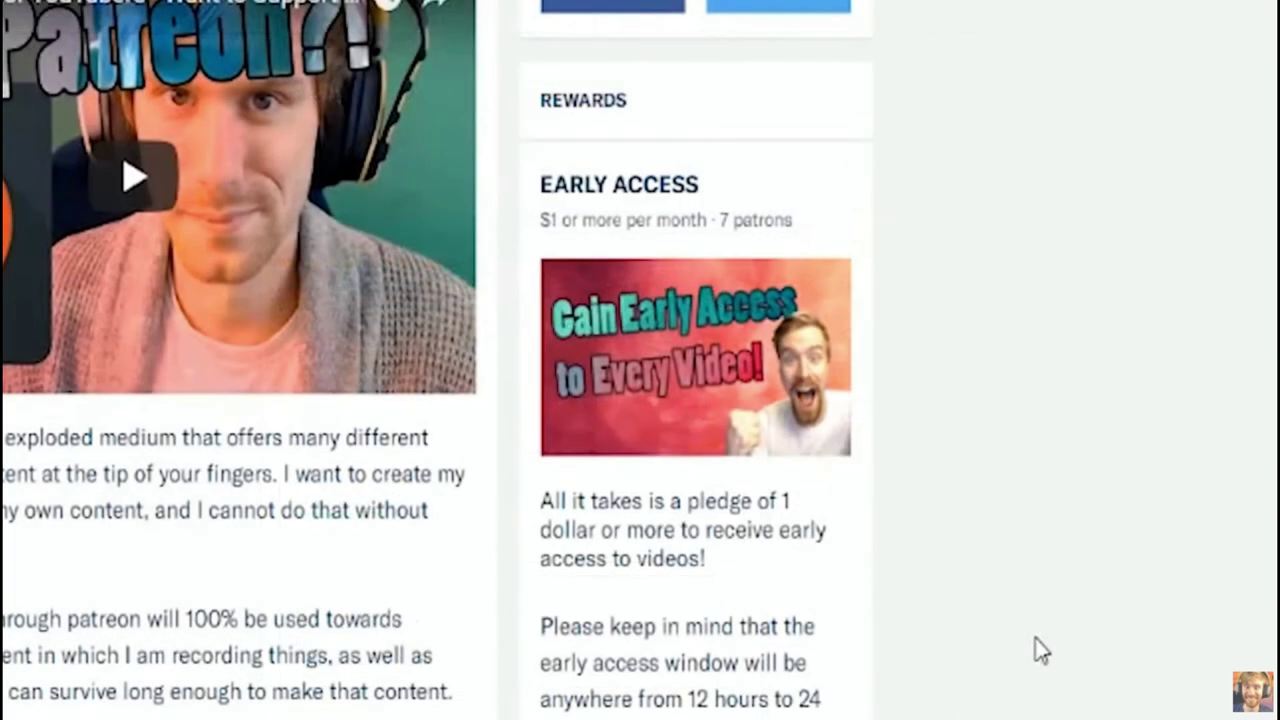
scroll(1040, 650, "down", 10)
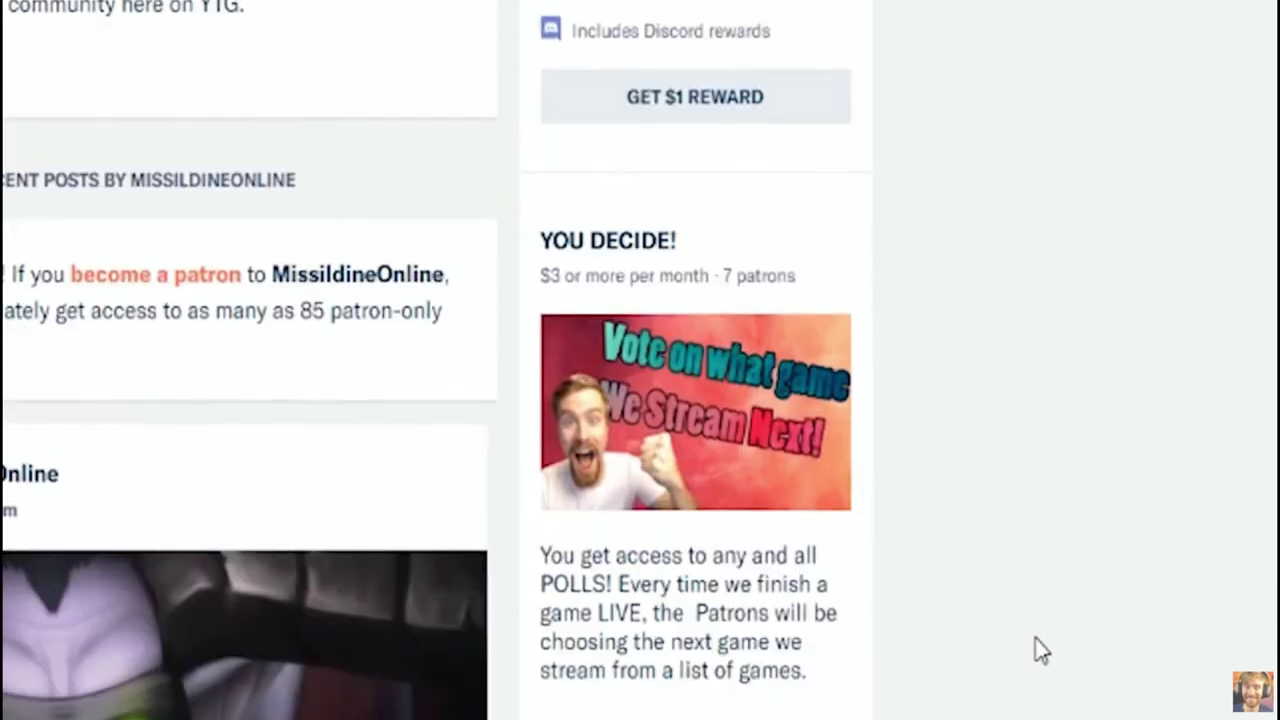
scroll(1040, 650, "up", 2)
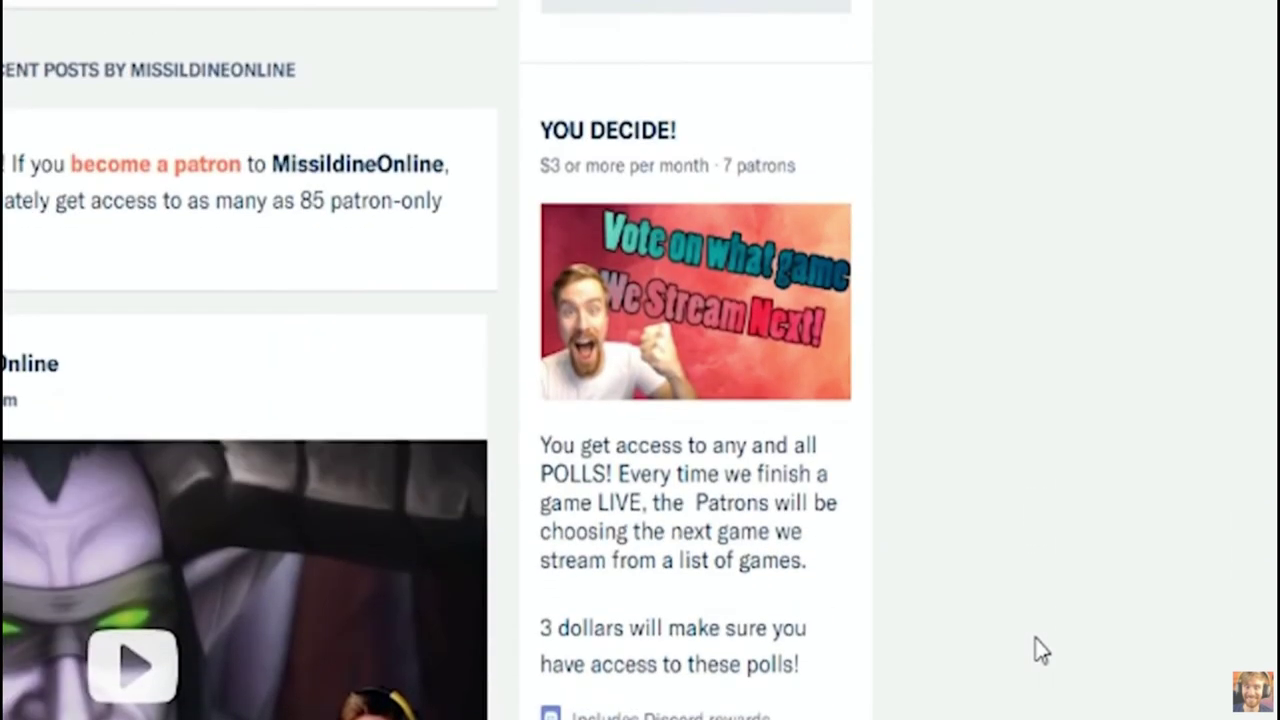
scroll(1040, 650, "down", 8)
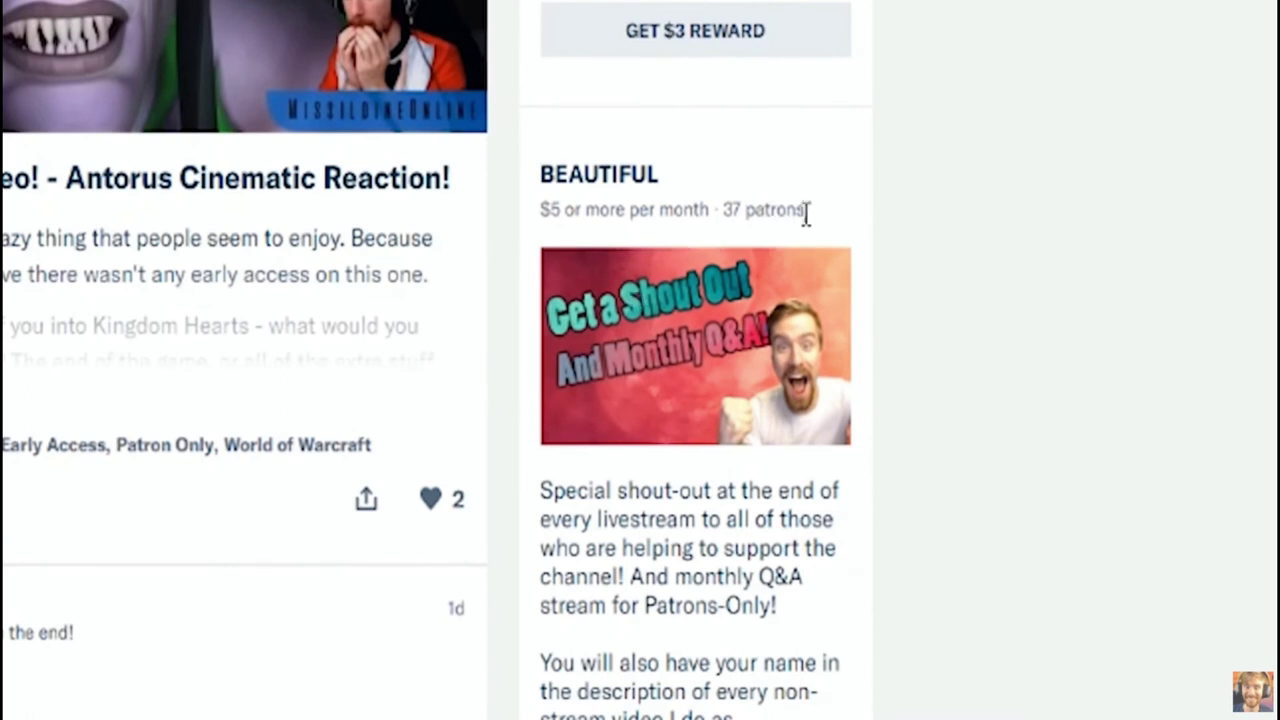
left_click_drag(806, 210, 533, 218)
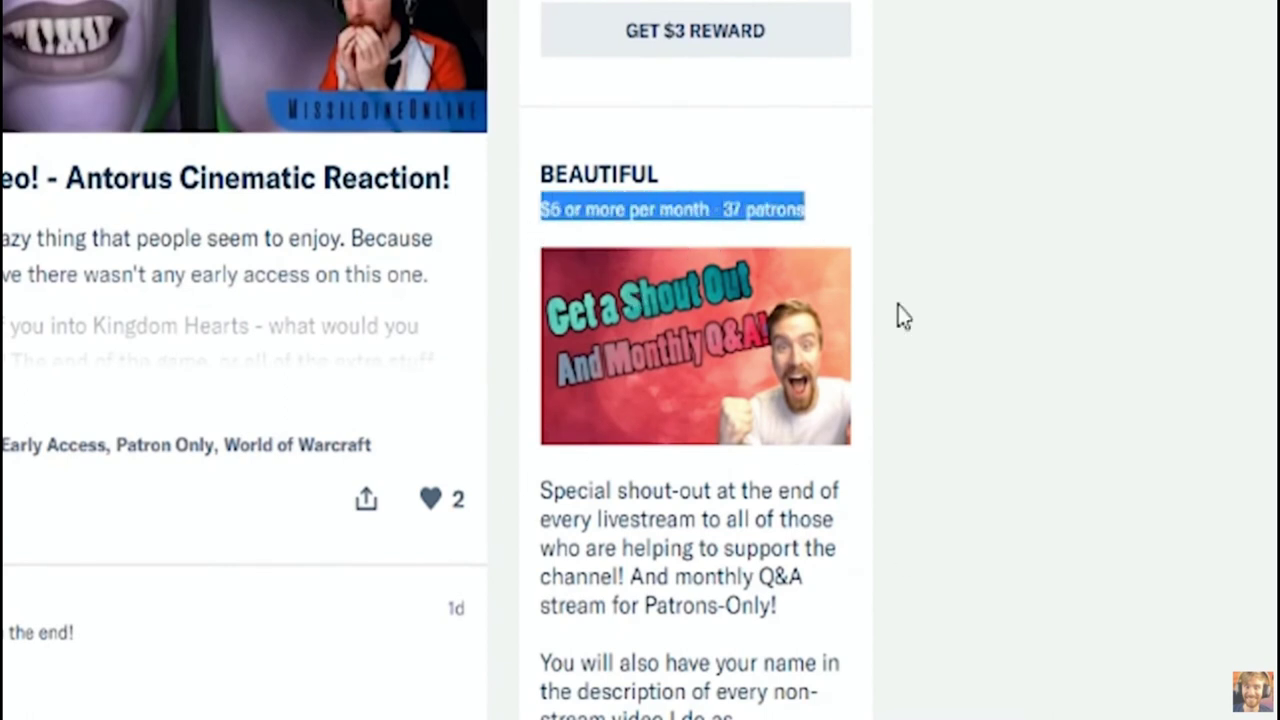
left_click(1090, 437)
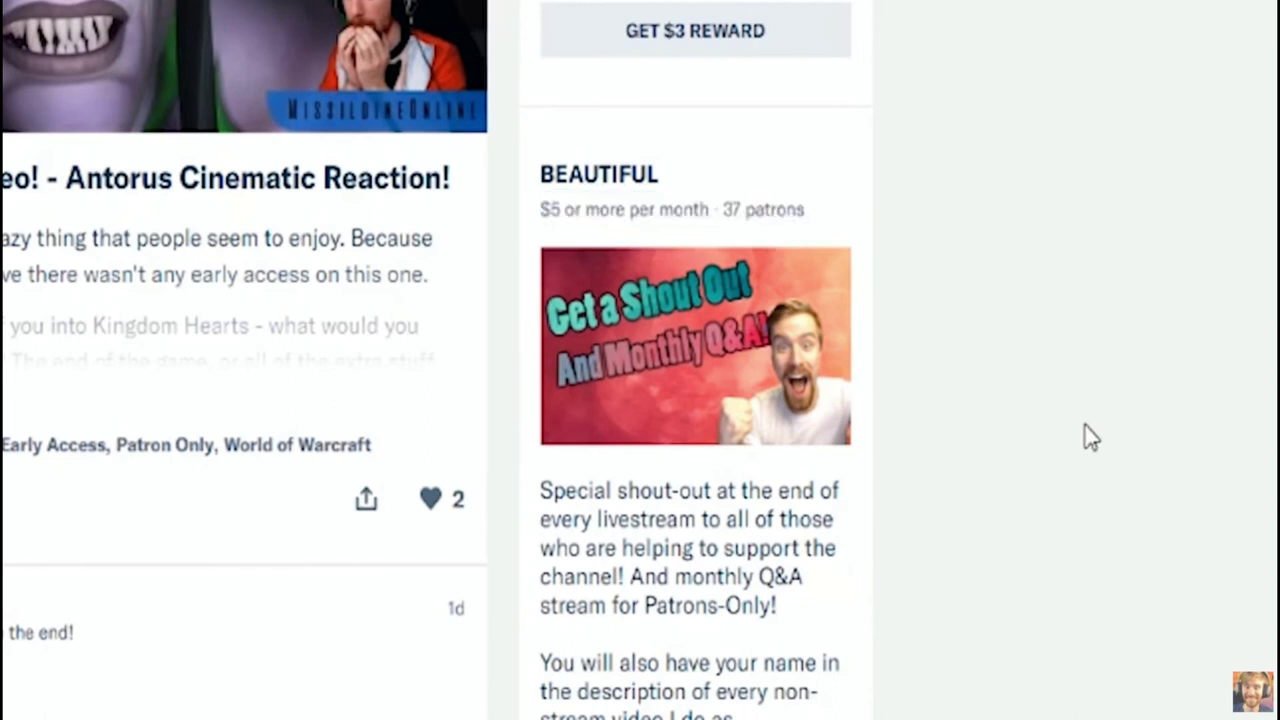
Step: Review the $5, $10 and $20 reward tiers on the existing creator page, including their images and descriptions
scroll(1090, 437, "down", 7)
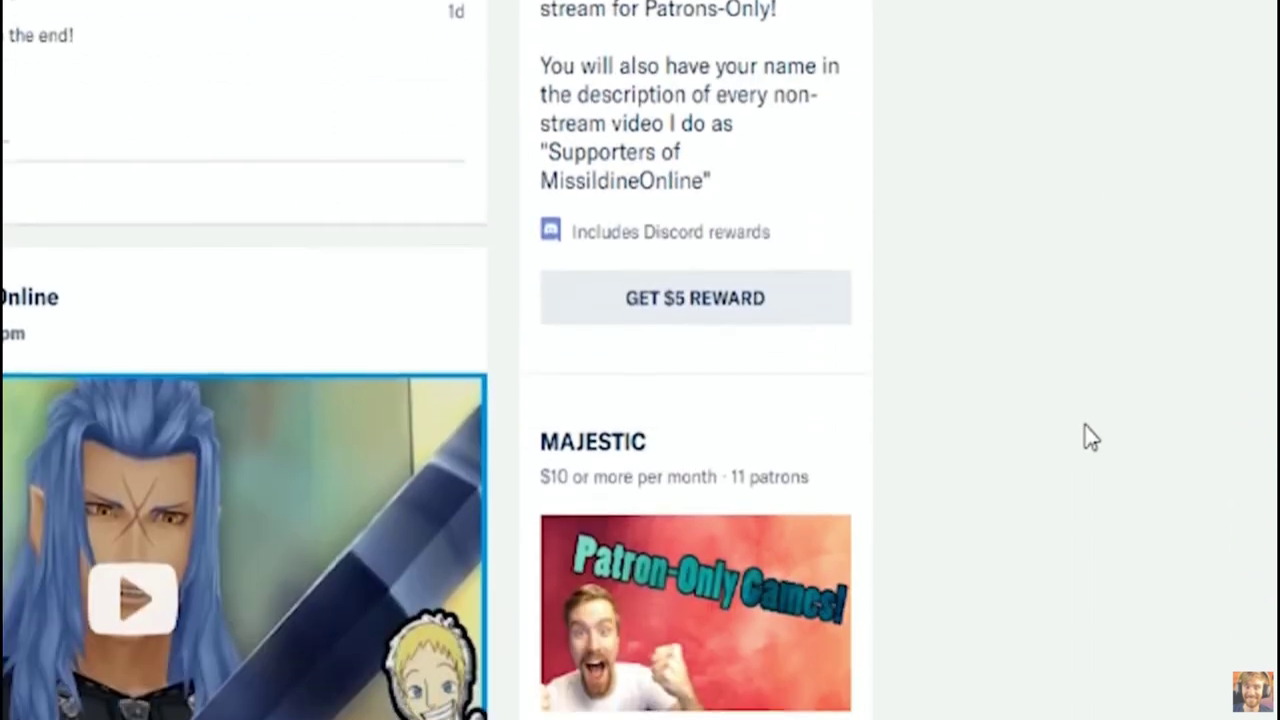
scroll(1090, 437, "down", 2)
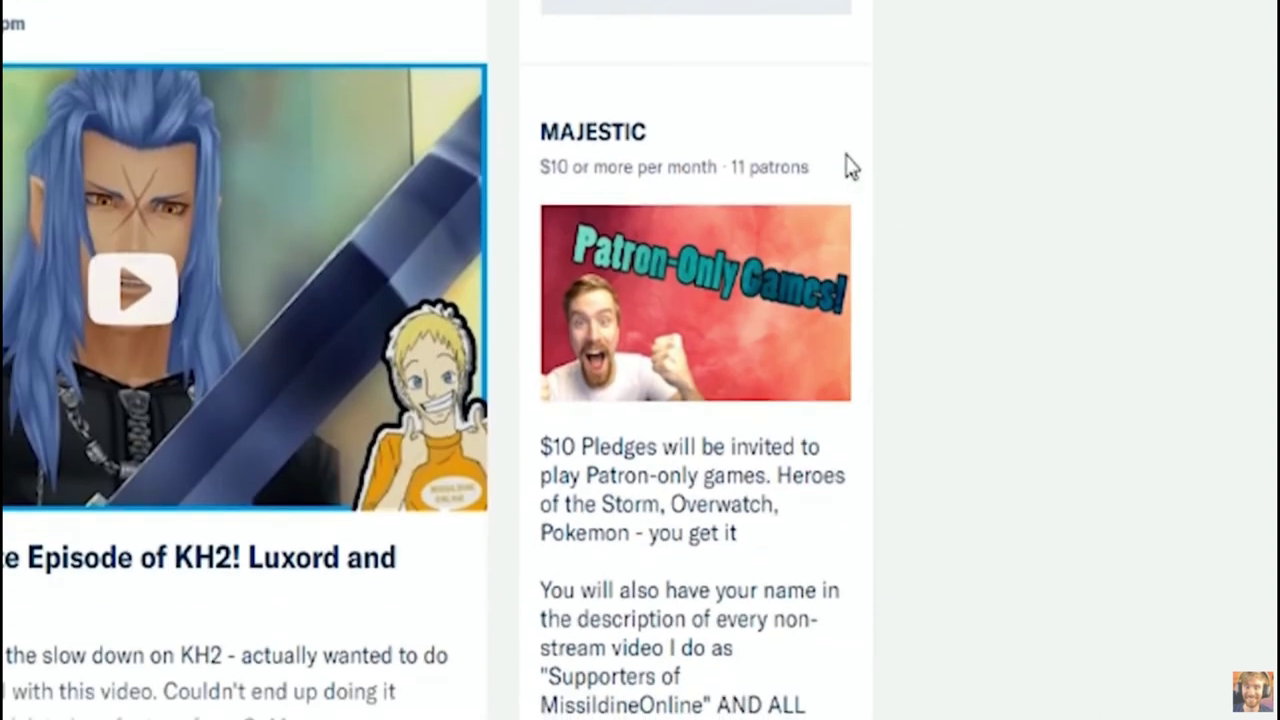
left_click_drag(849, 166, 545, 152)
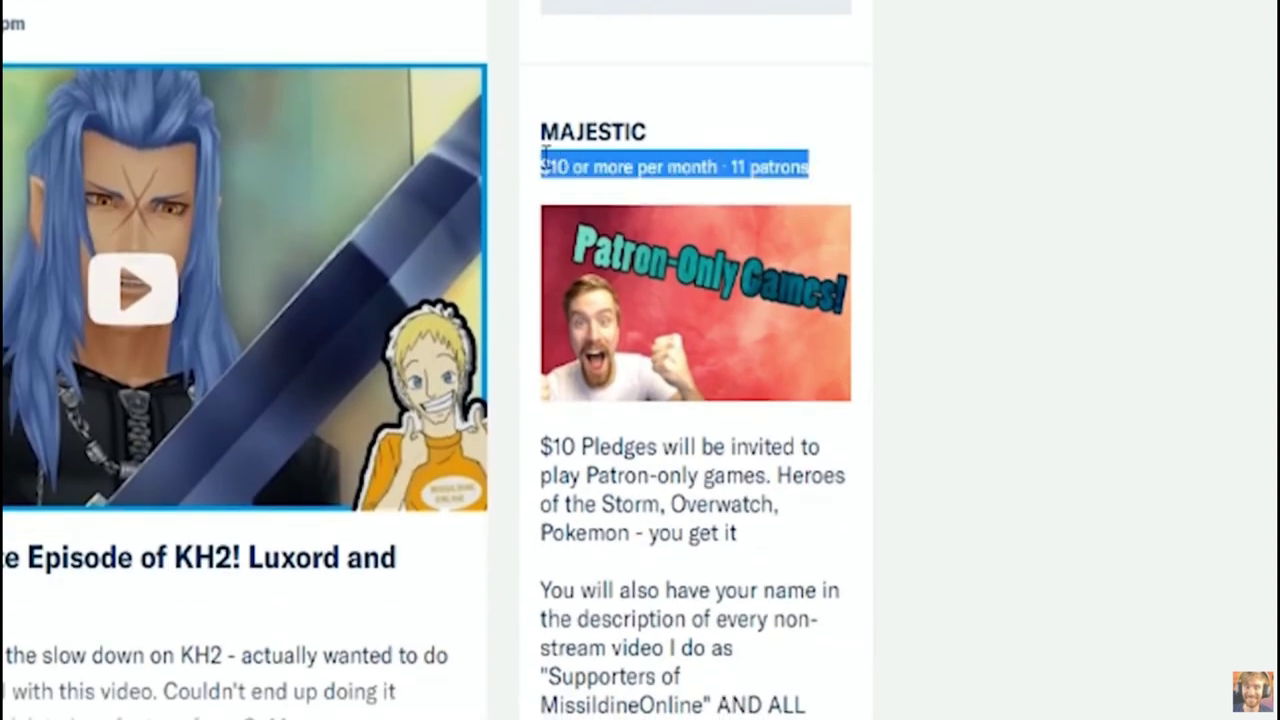
left_click(1136, 287)
scroll(1136, 287, "down", 9)
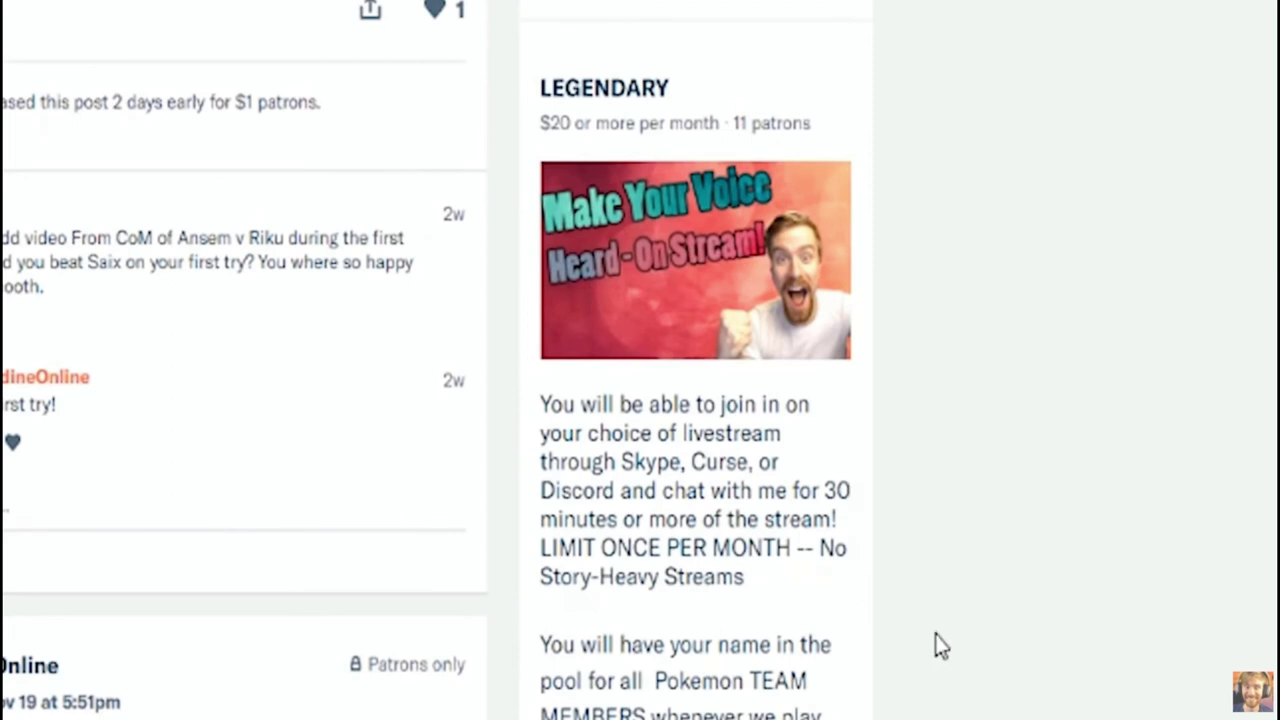
scroll(1150, 517, "down", 3)
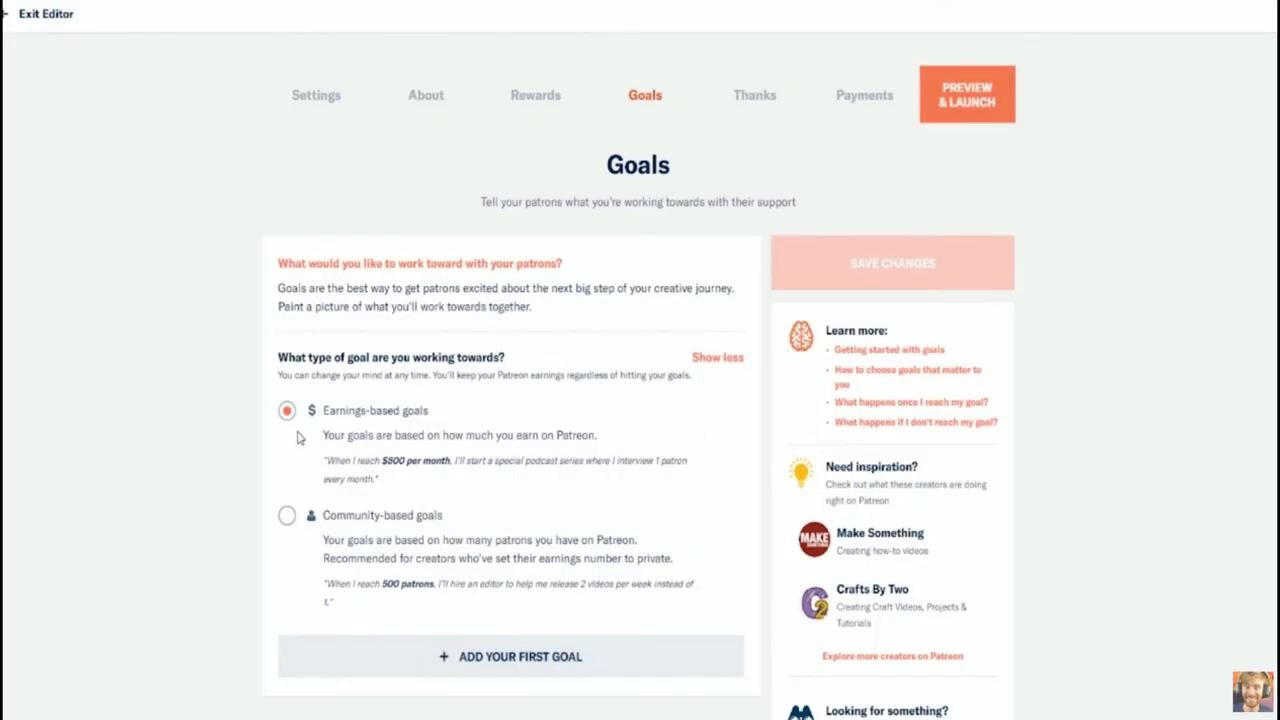
Step: Examine how the existing creator page words its series of monthly earnings goals, from the lowest to the highest
scroll(357, 595, "down", 1)
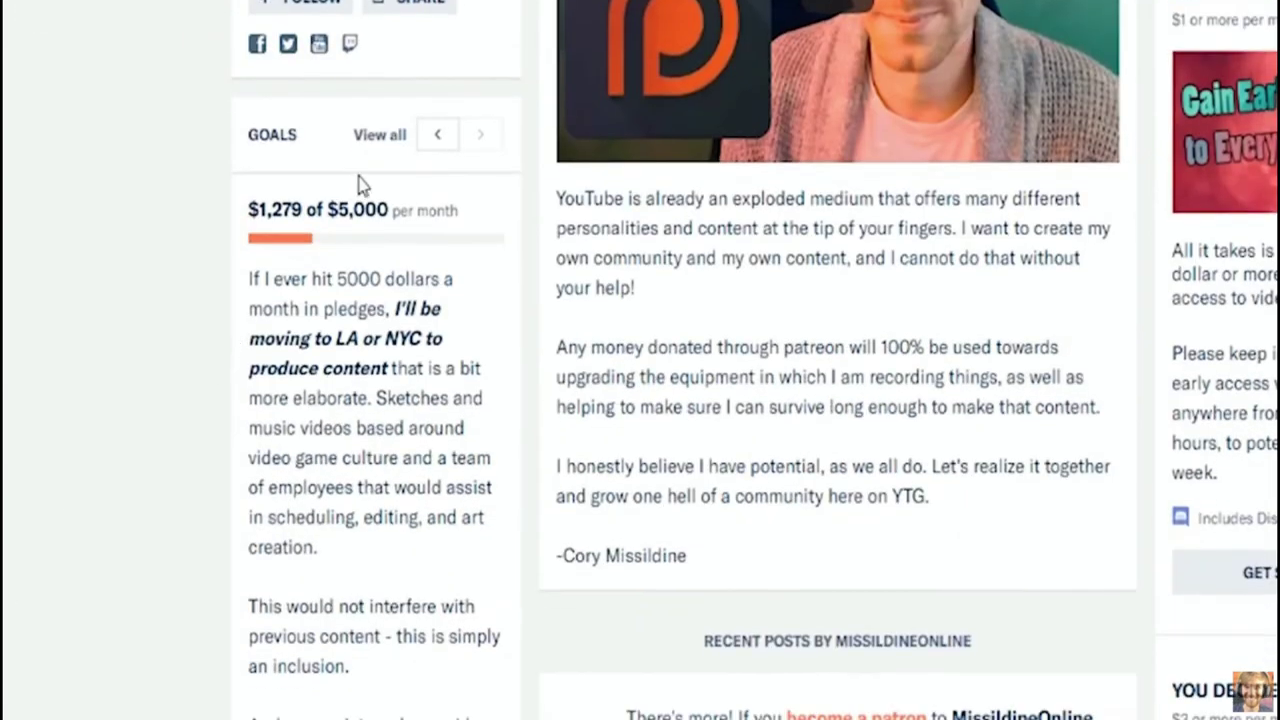
left_click(430, 142)
left_click(434, 142)
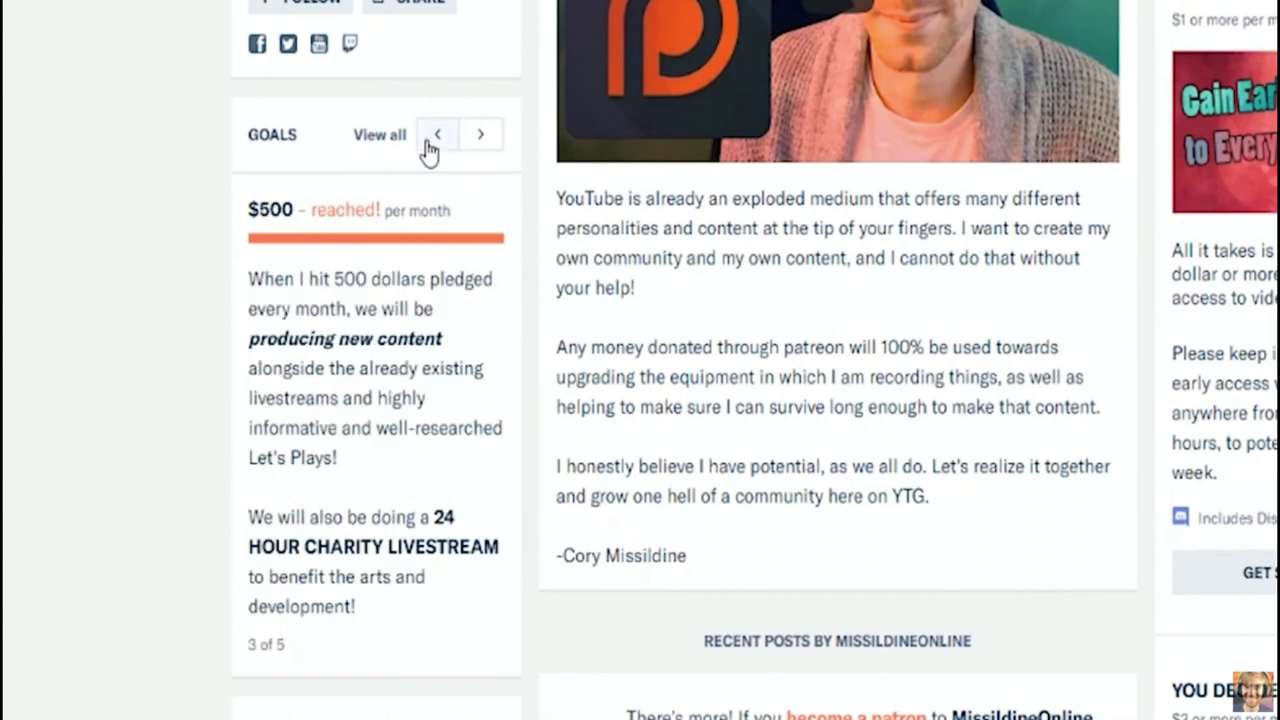
left_click(434, 142)
left_click(434, 142)
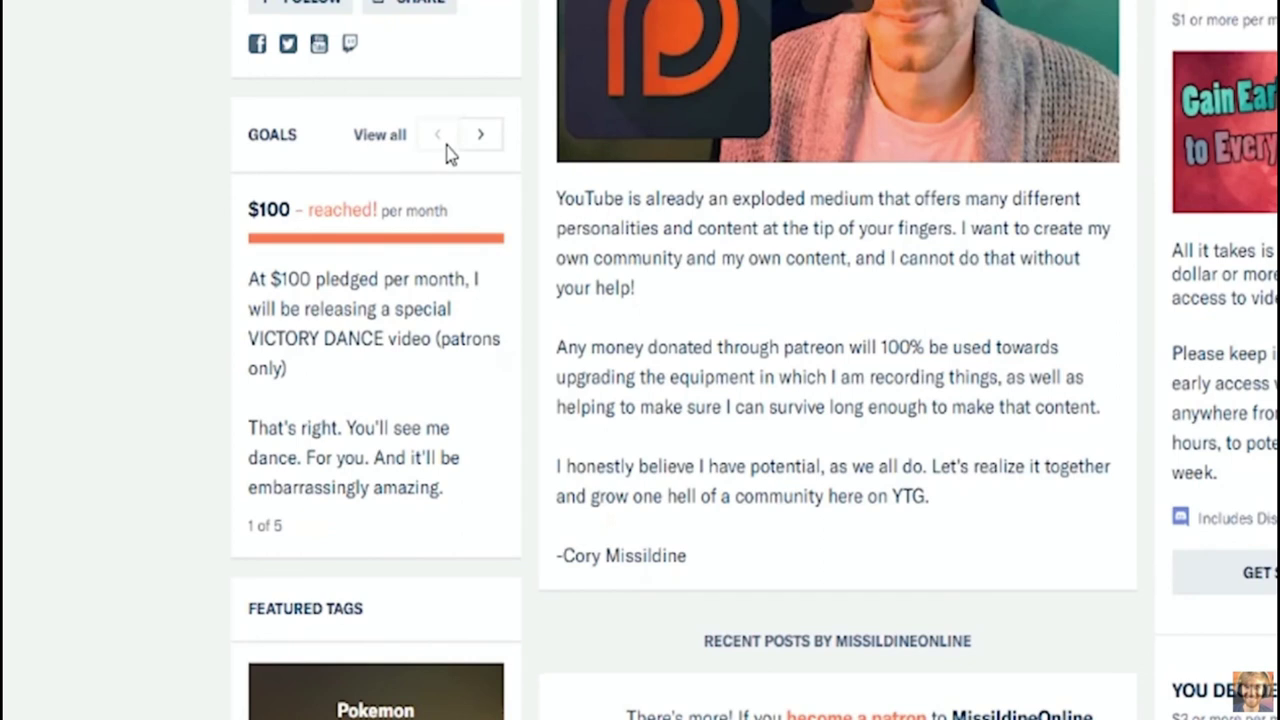
left_click(490, 155)
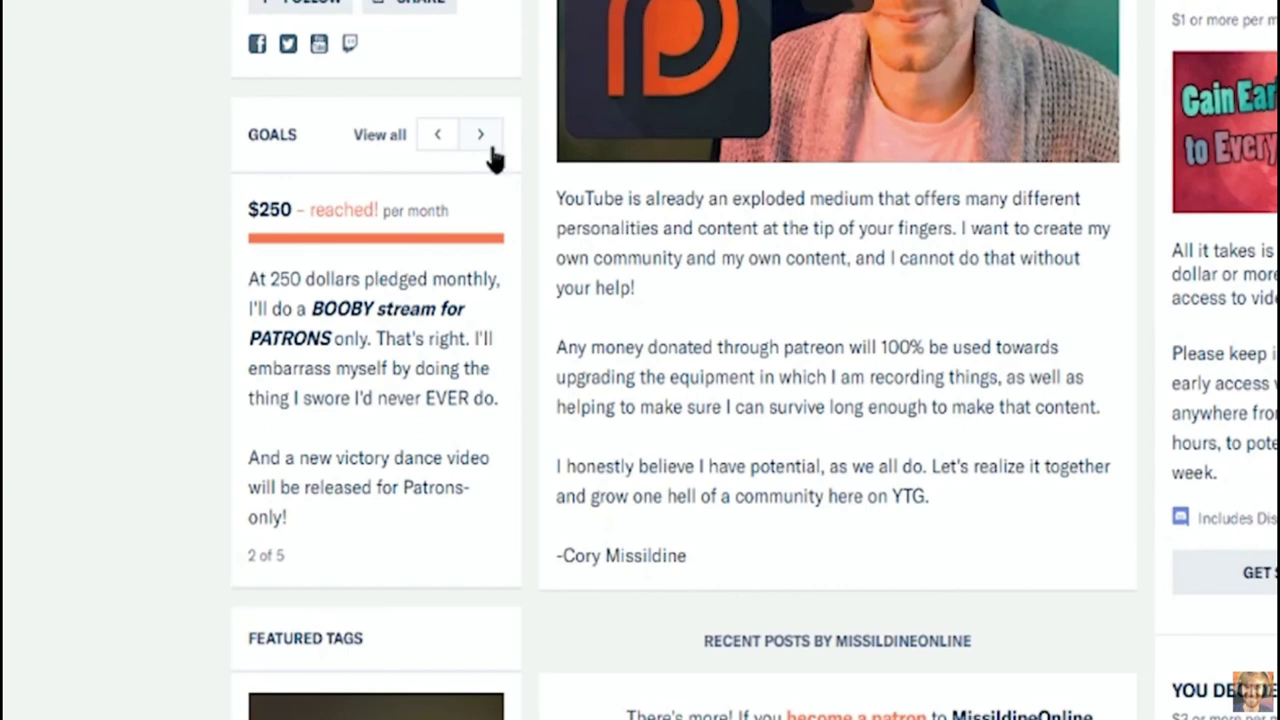
left_click(491, 155)
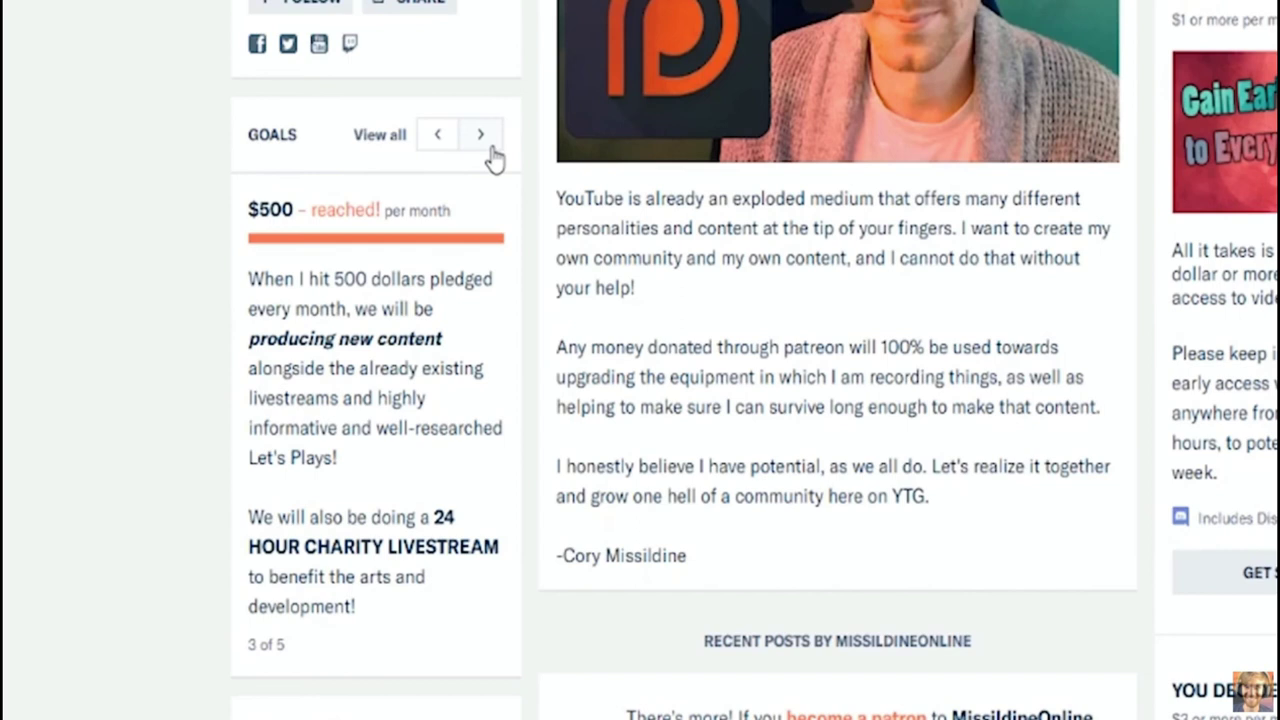
left_click(491, 155)
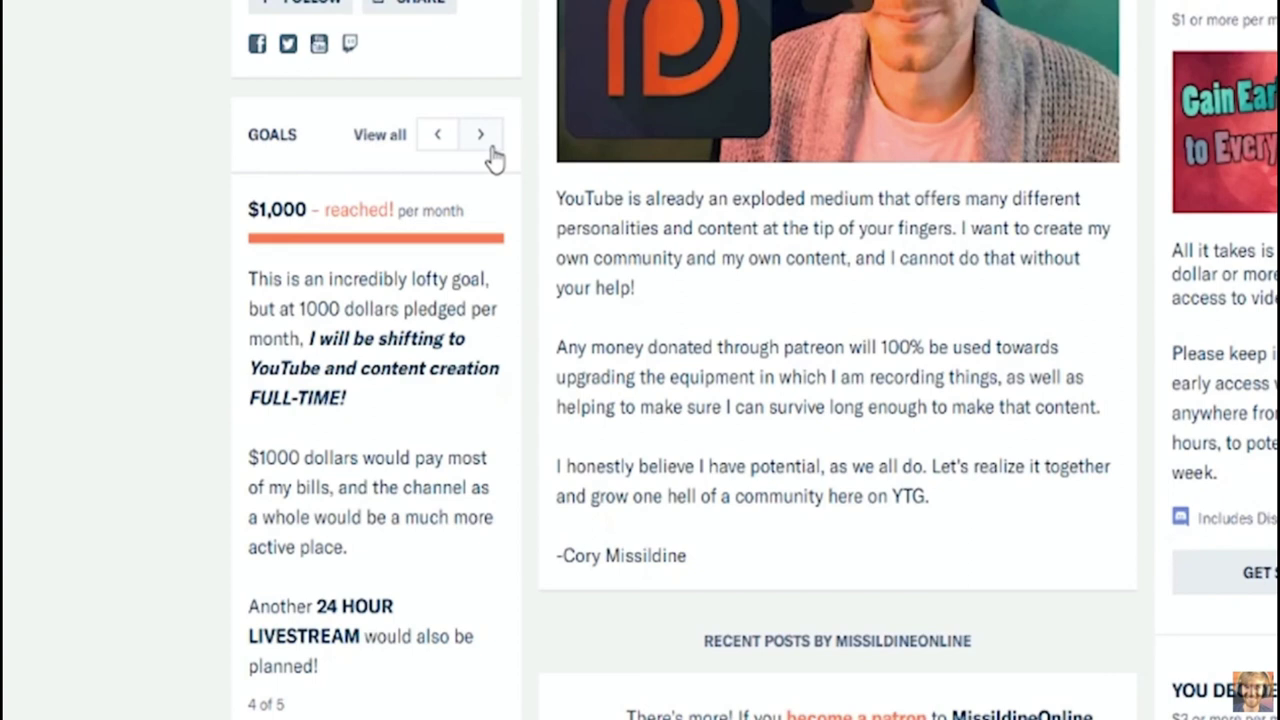
left_click(483, 140)
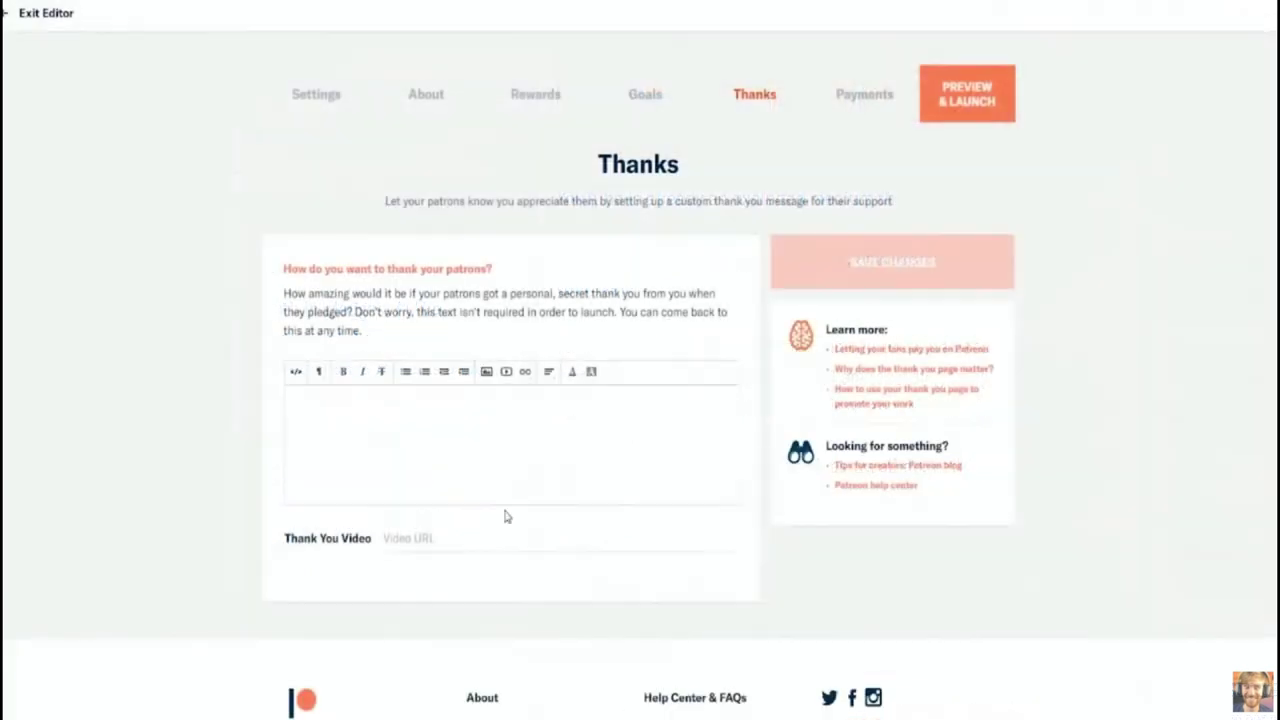
Step: Enter "DO A THANK YOU VIDEO" as the Thank You Video entry in the Thanks section
left_click(514, 545)
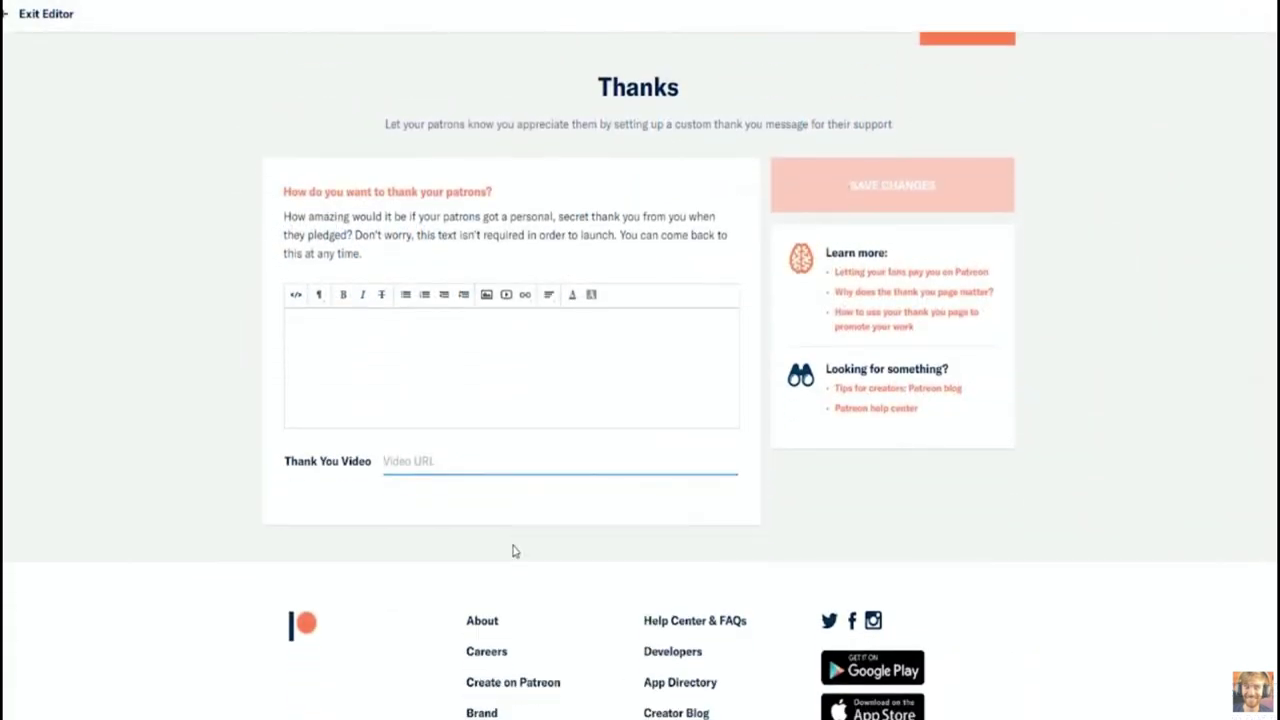
type("DO")
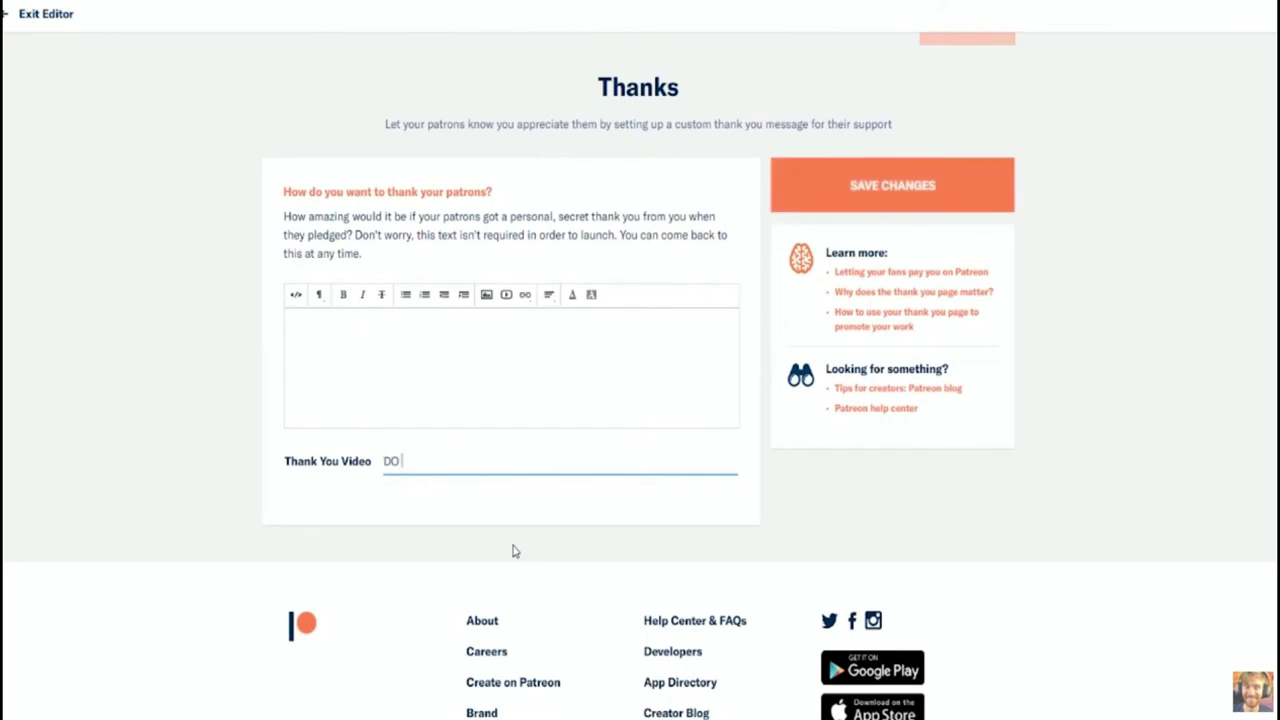
type(" A THANK YOU VIDEO")
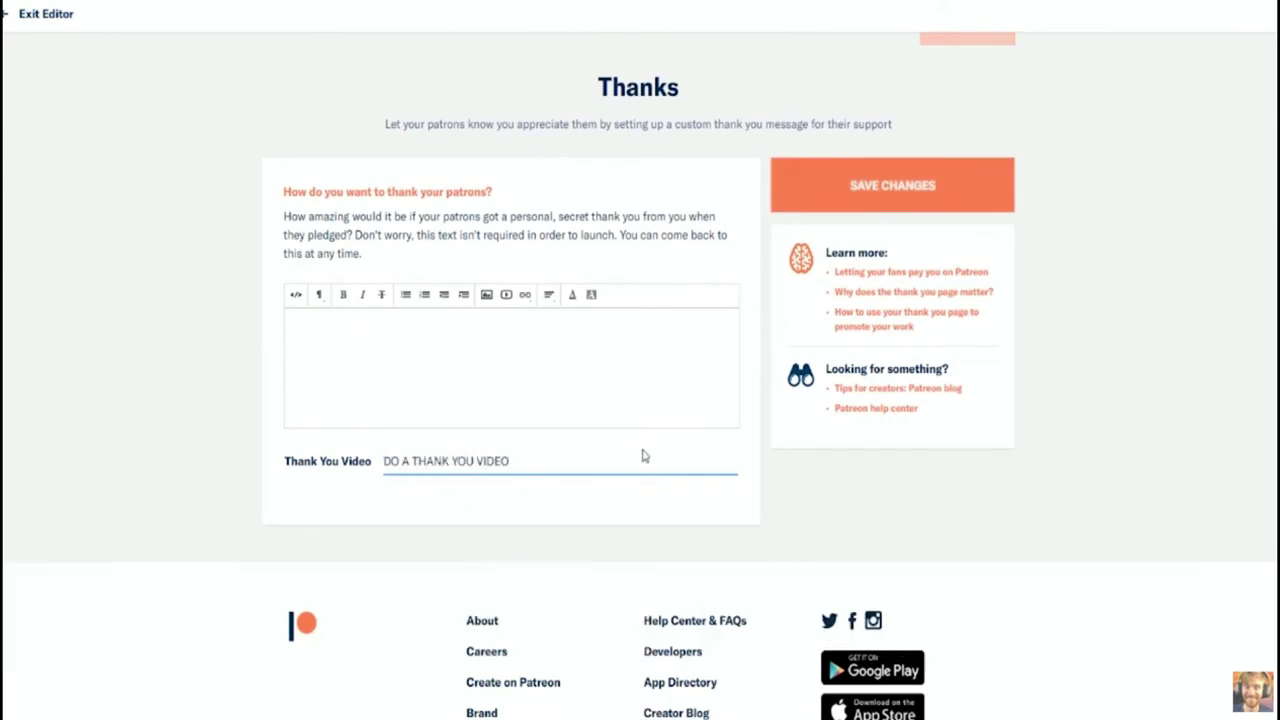
scroll(640, 455, "down", 1)
left_click_drag(530, 386, 225, 355)
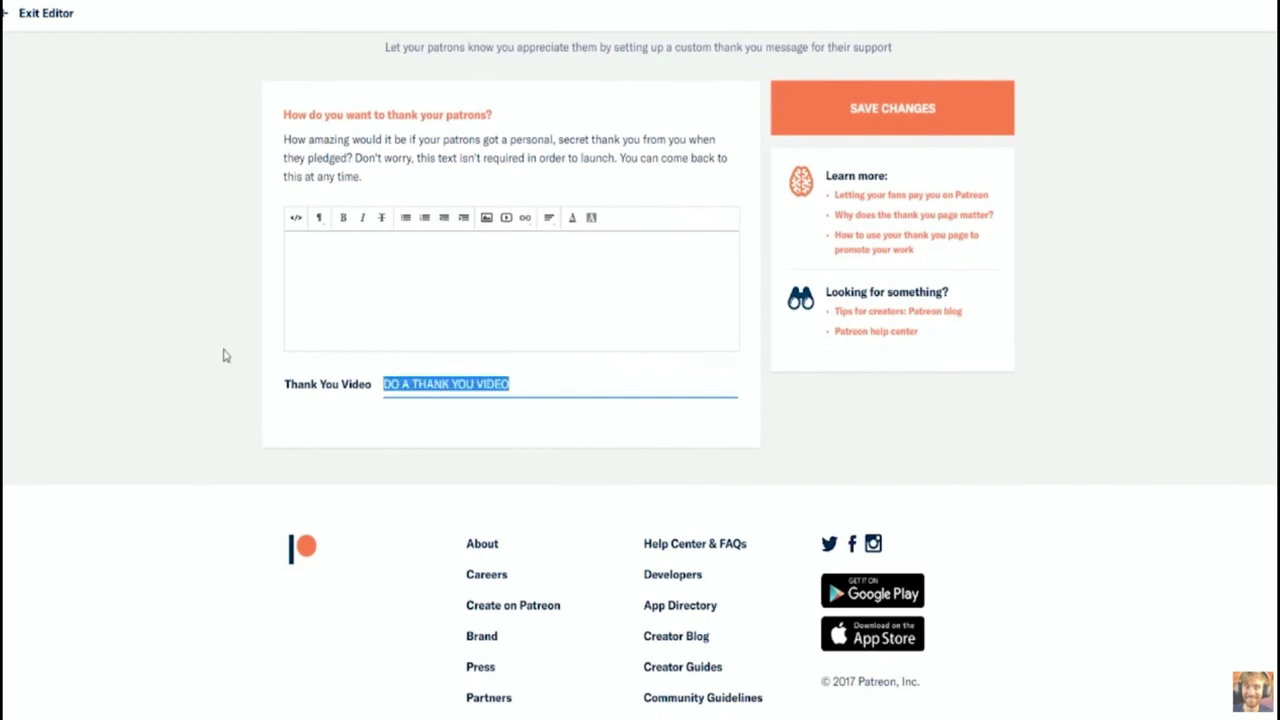
left_click(150, 396)
Step: Set the payment schedule in the Payments section to Monthly and save the changes
scroll(150, 396, "up", 2)
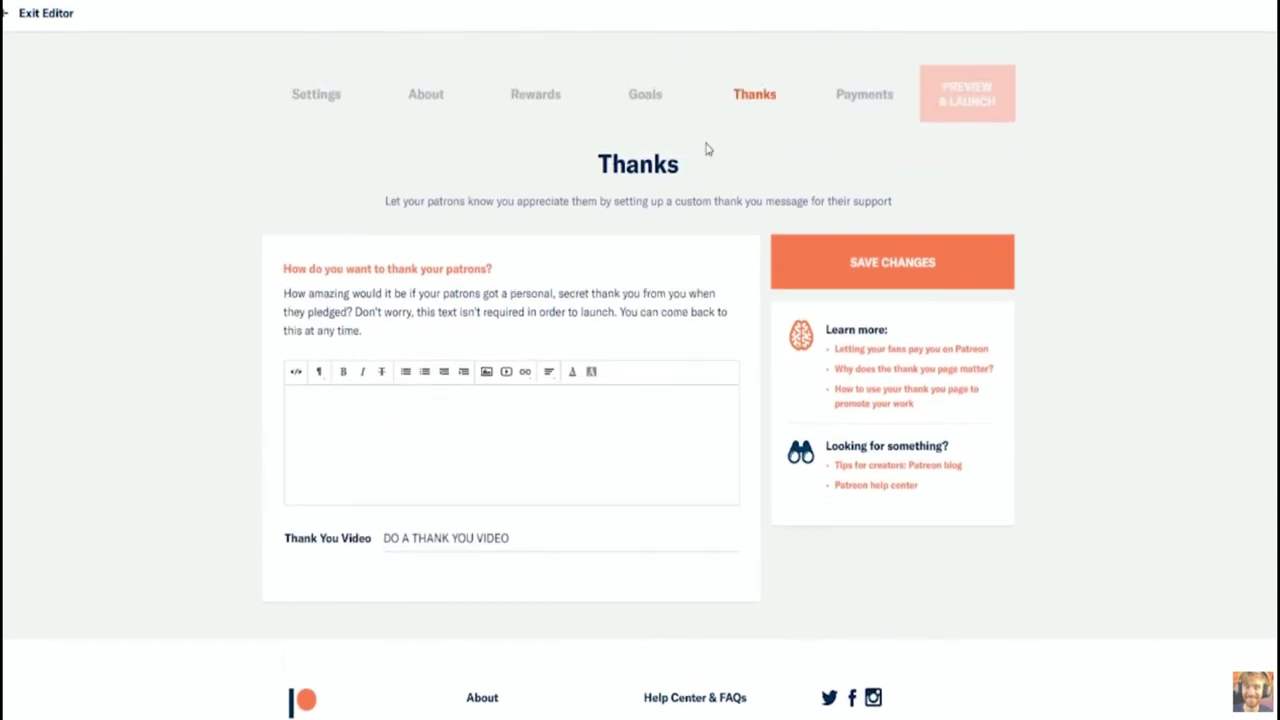
left_click(842, 100)
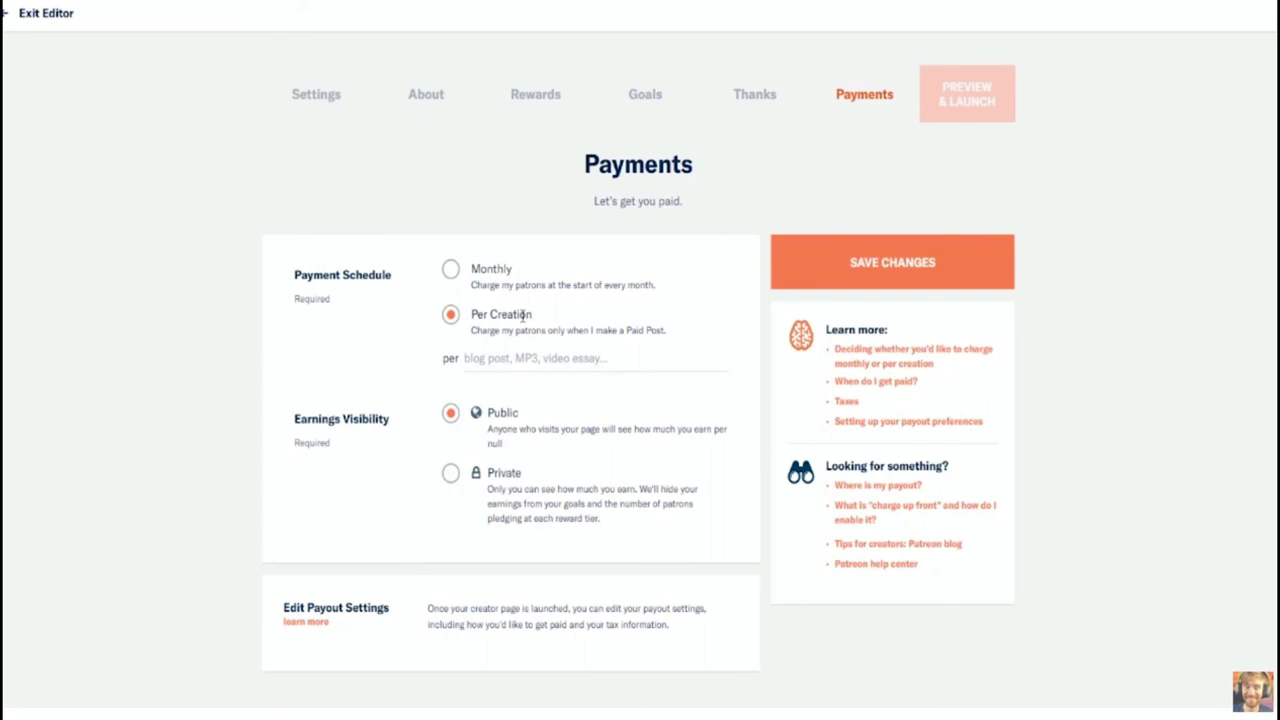
left_click(505, 270)
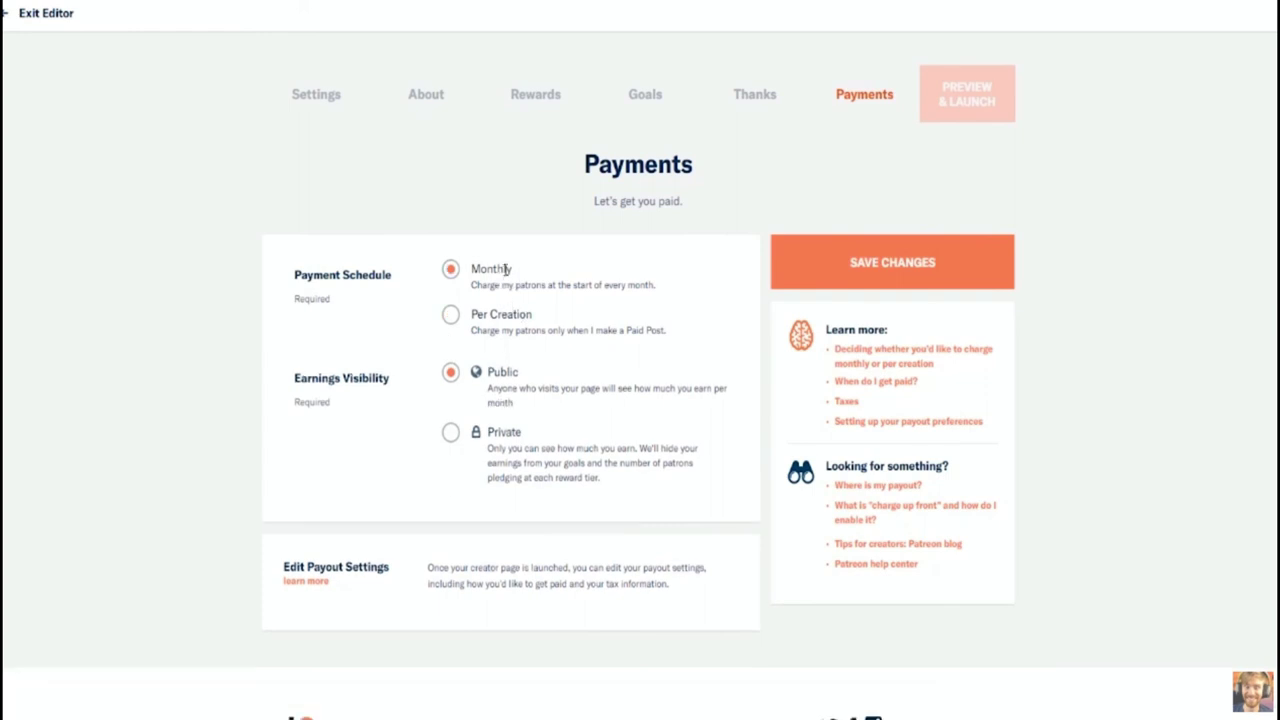
left_click(488, 312)
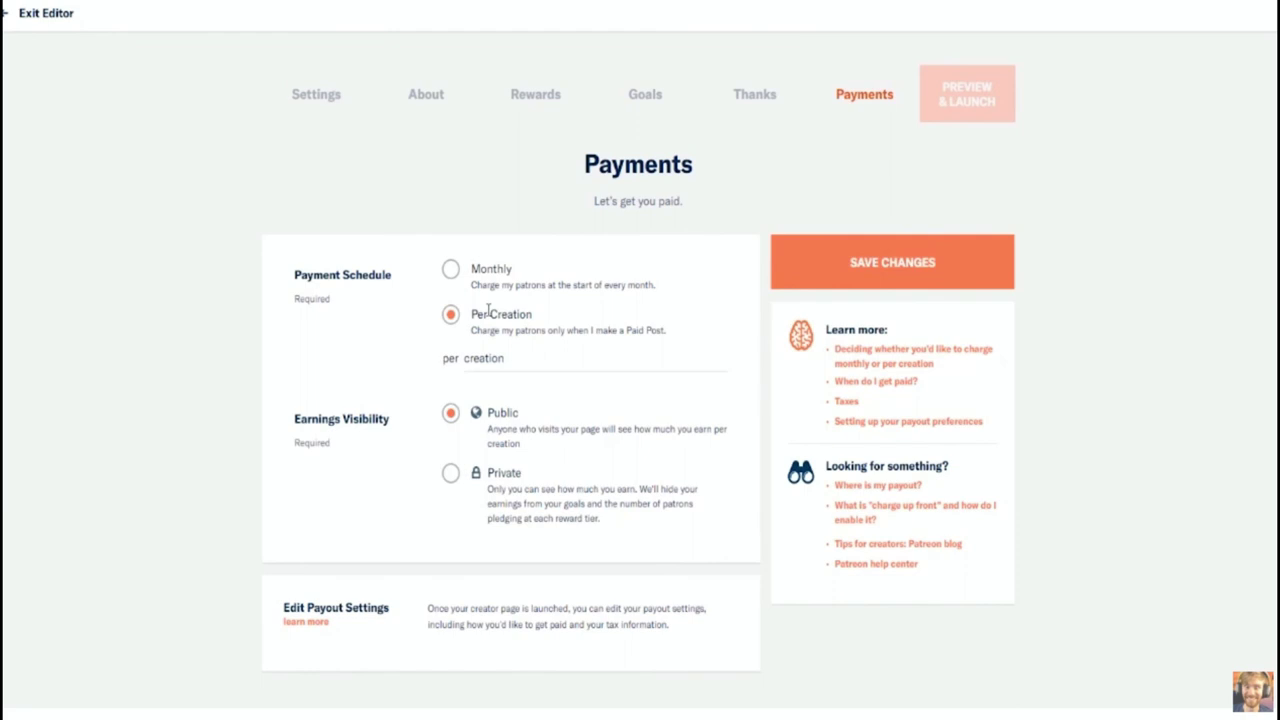
scroll(517, 186, "down", 1)
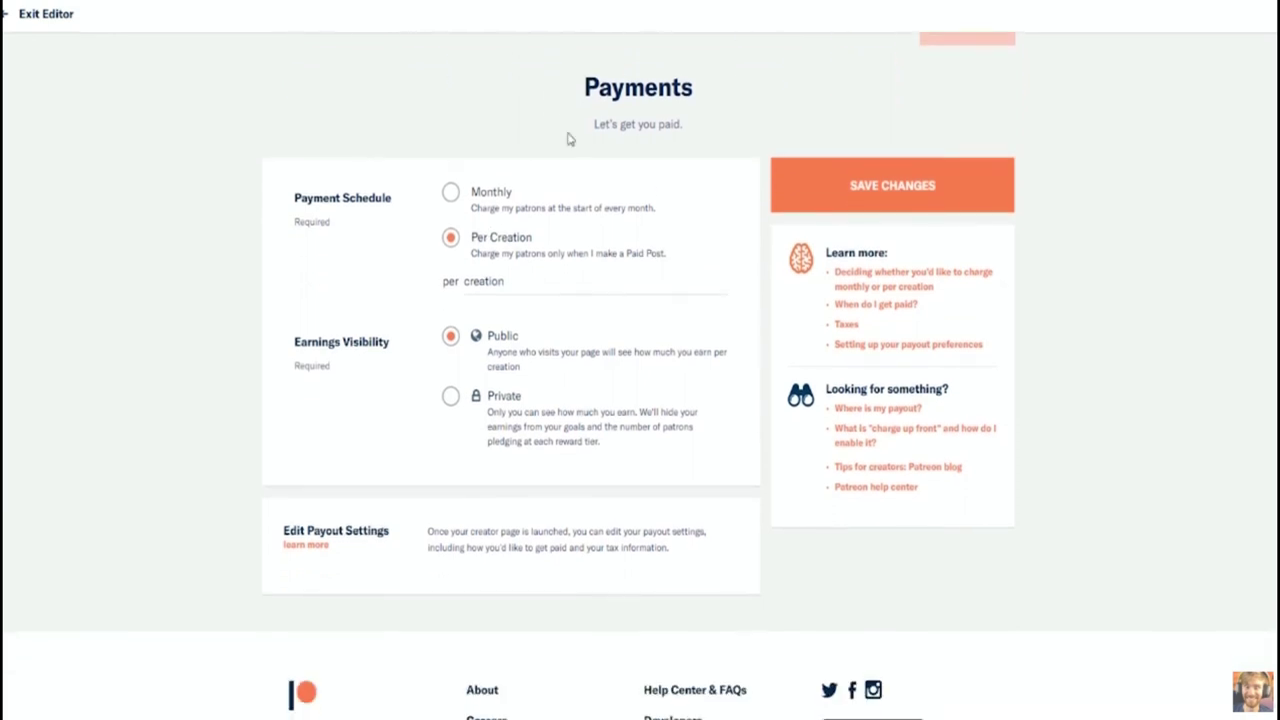
left_click(487, 206)
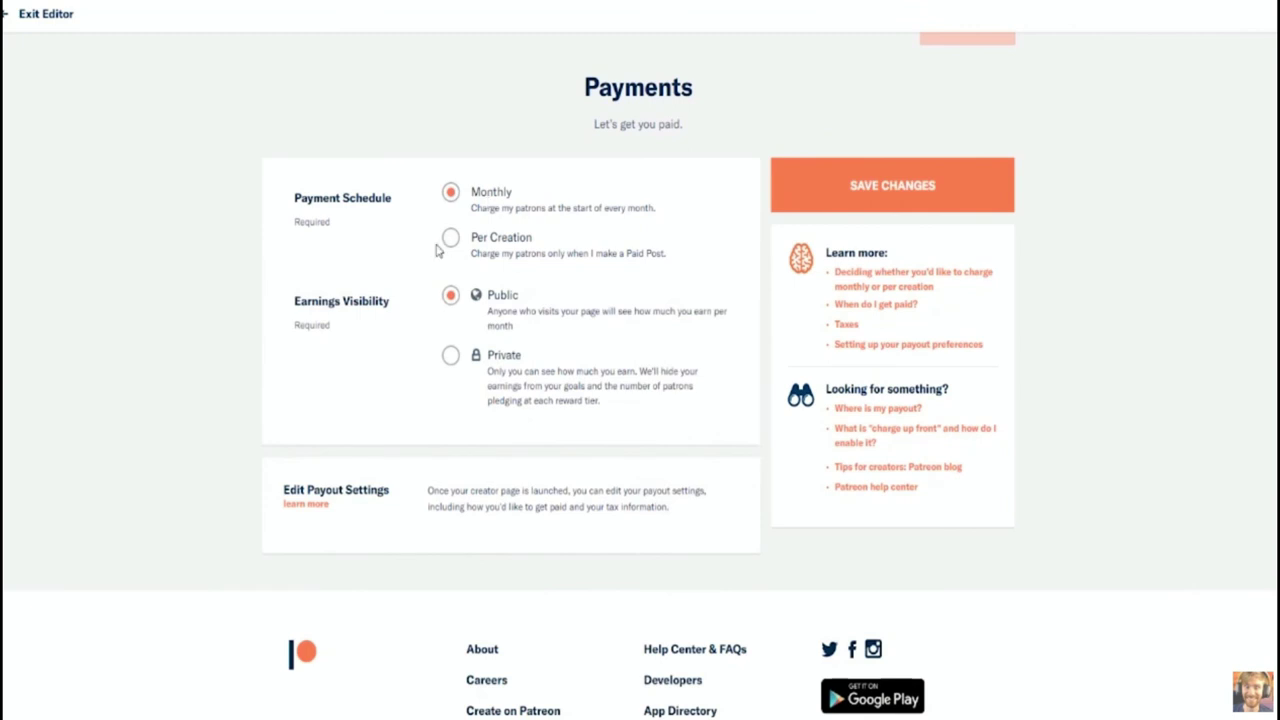
scroll(702, 257, "up", 1)
left_click(836, 263)
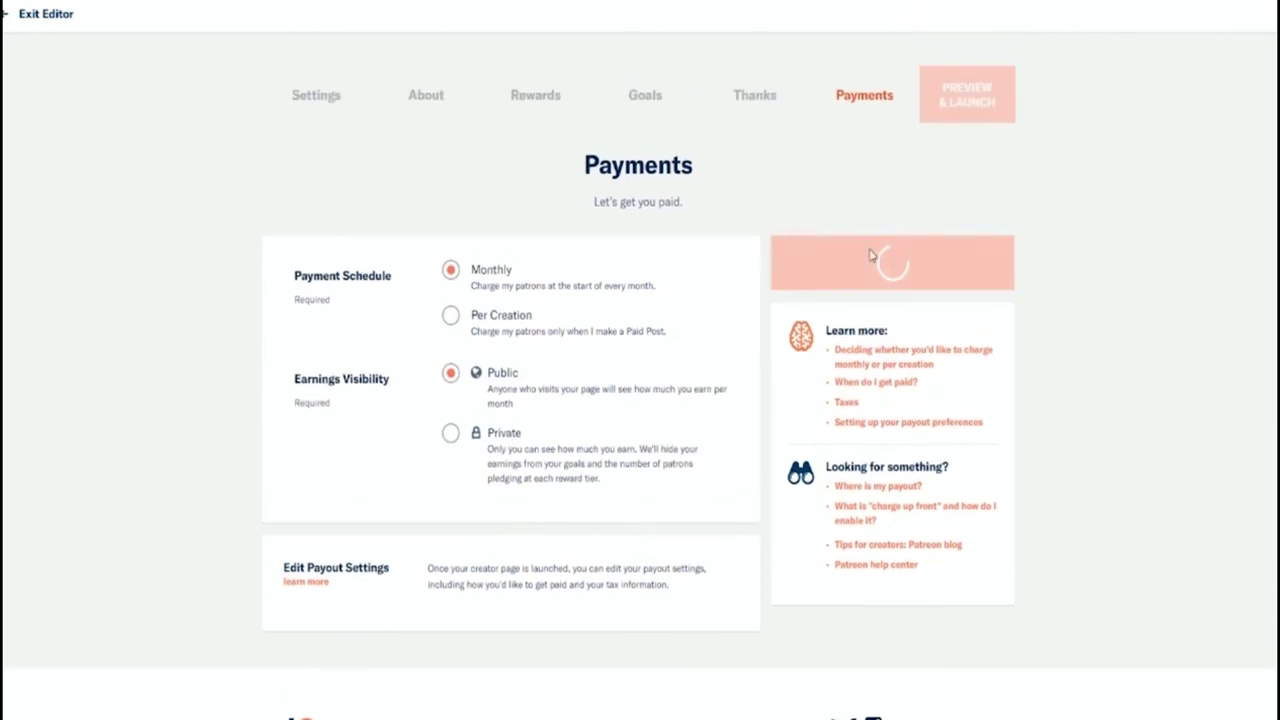
Step: Open the Preview & Launch section and look over the draft page and its launch checklist
left_click(975, 100)
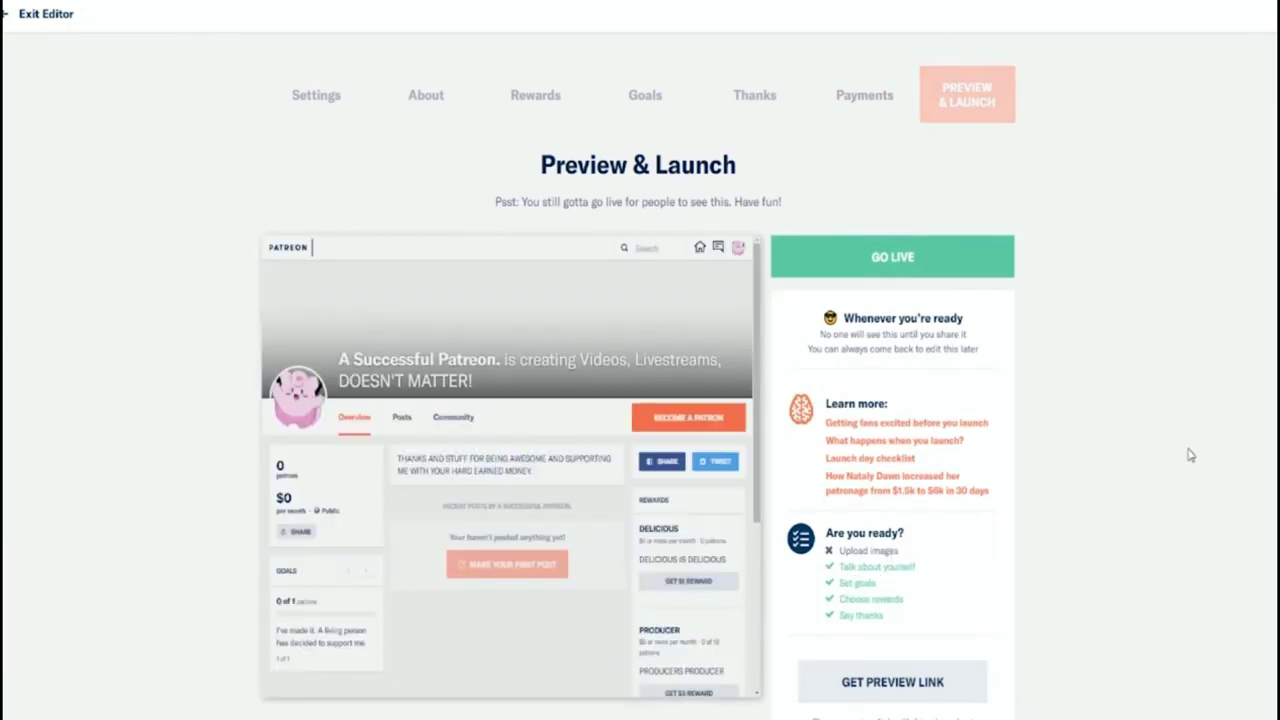
scroll(1190, 455, "down", 2)
scroll(673, 321, "up", 2)
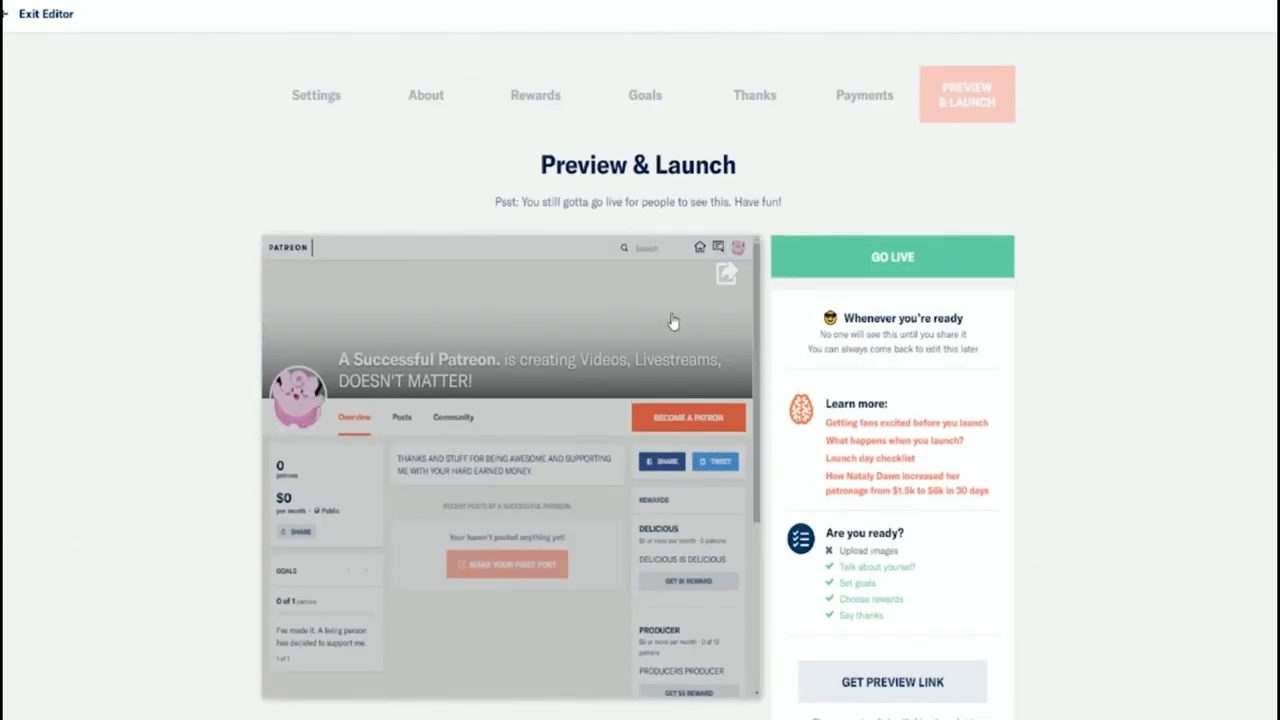
scroll(673, 321, "down", 1)
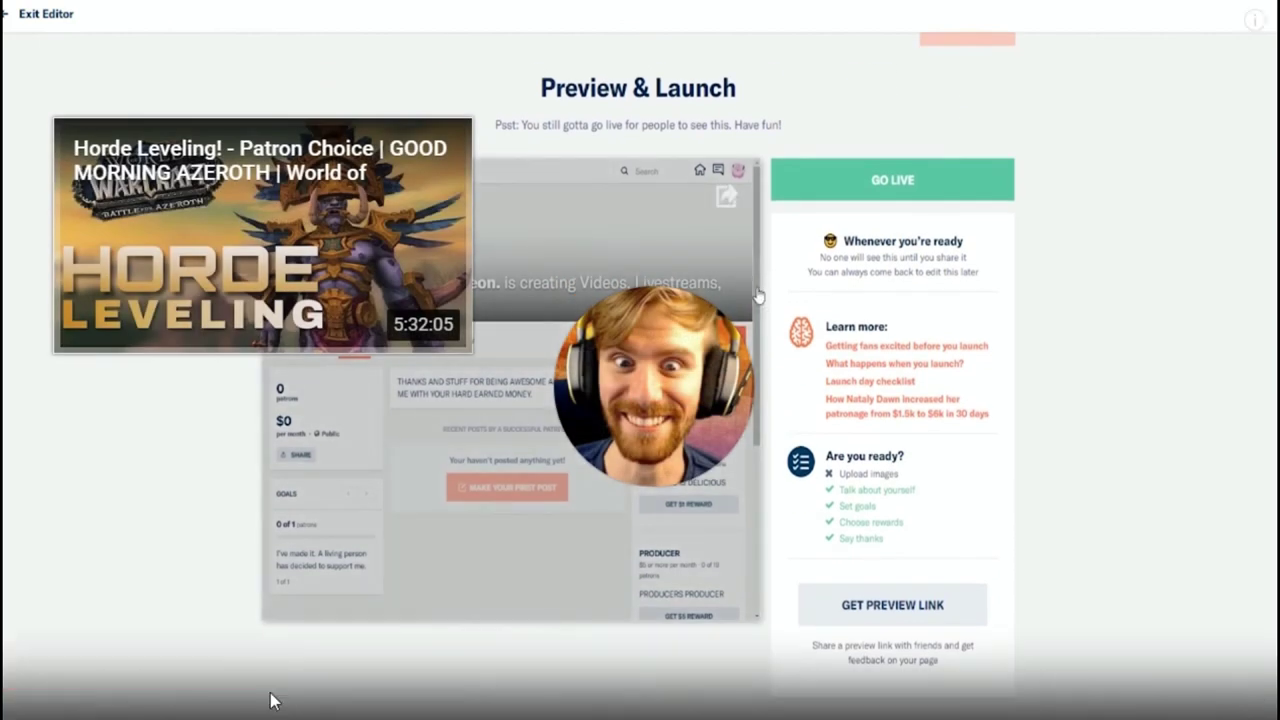